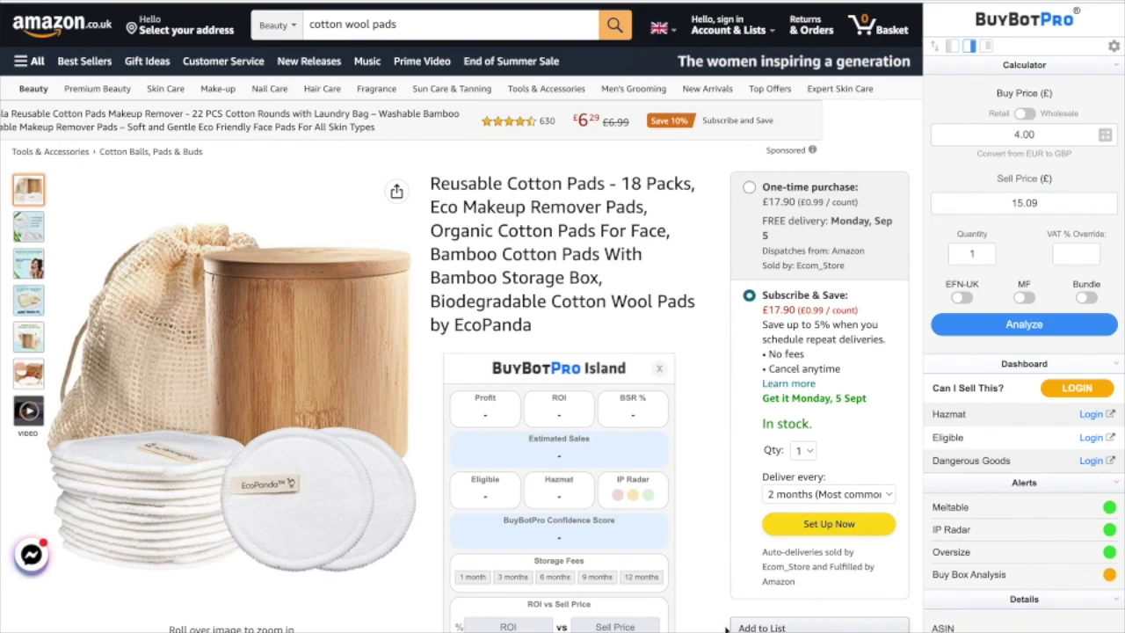
Paste the new spreadsheet's ID into the third Google Sheets row's ID field in settings
{"action": "left_click", "coordinate": [1115, 50]}
{"action": "scroll", "coordinate": [1037, 431], "scroll_direction": "down", "scroll_amount": 10}
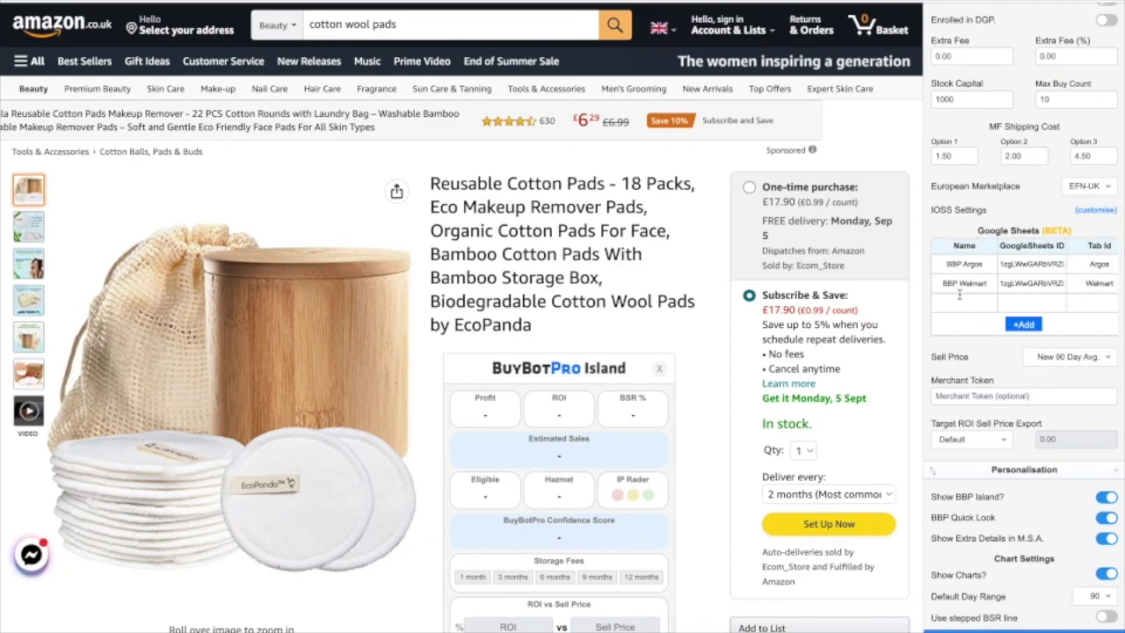
{"action": "mouse_move", "coordinate": [1078, 230]}
{"action": "left_click", "coordinate": [1020, 302]}
{"action": "key", "text": "ctrl+v"}
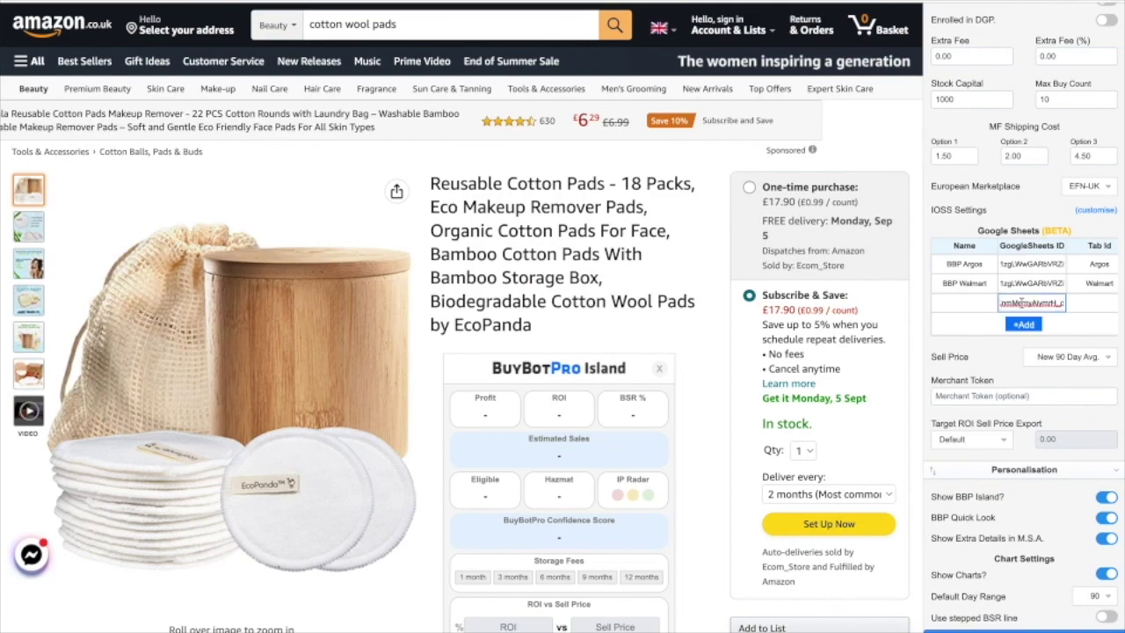
{"action": "left_click", "coordinate": [968, 303]}
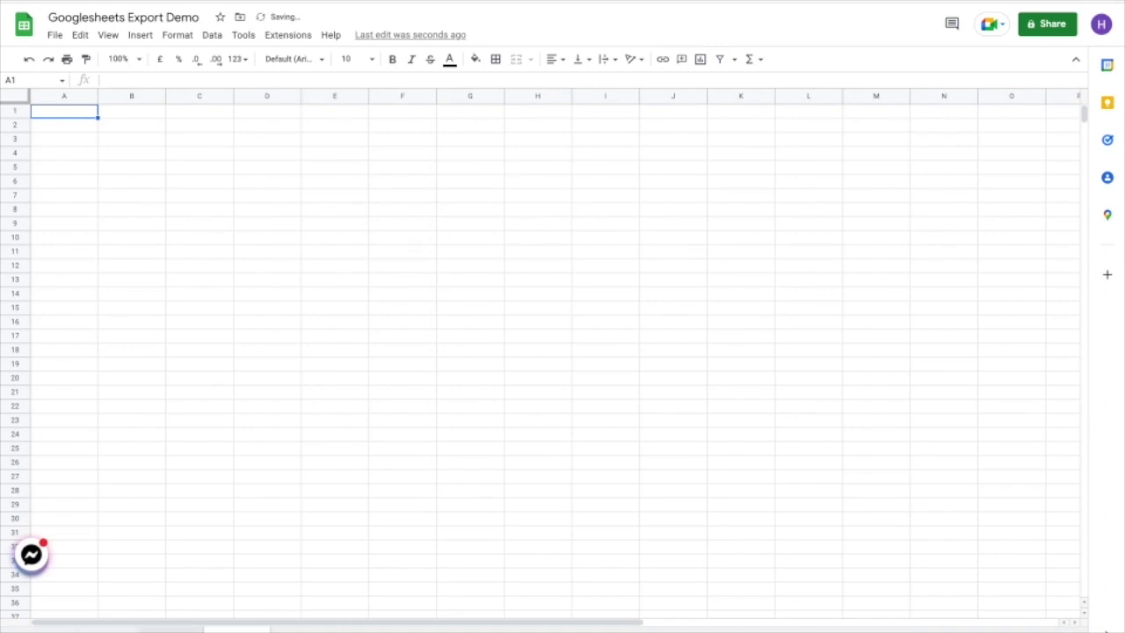
Rename the spreadsheet's sheet tab in Google Sheets
{"action": "right_click", "coordinate": [167, 628]}
{"action": "left_click", "coordinate": [182, 470]}
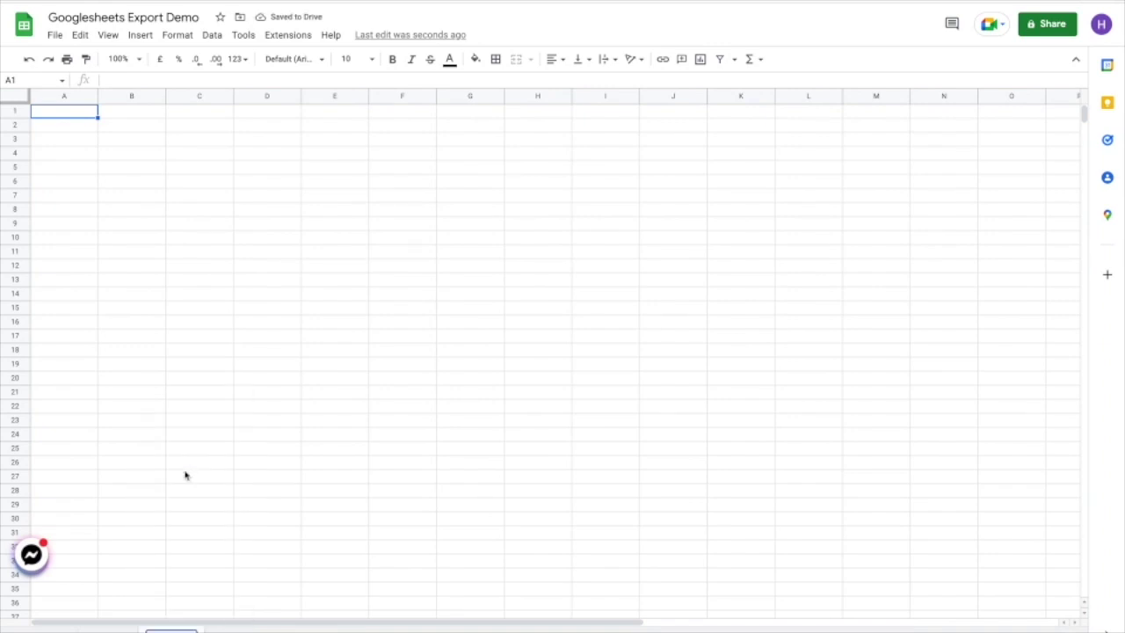
{"action": "key", "text": "Return"}
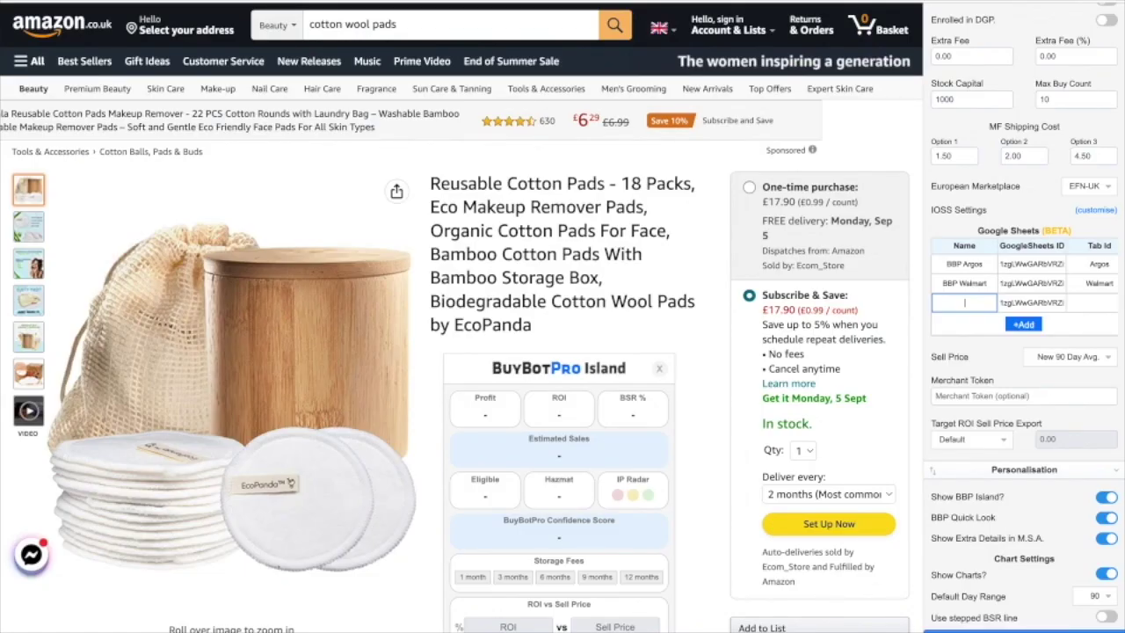
Give the third export row Tab Id 'Tesco' and Name 'BBP Tesco'
{"action": "left_click", "coordinate": [1091, 302]}
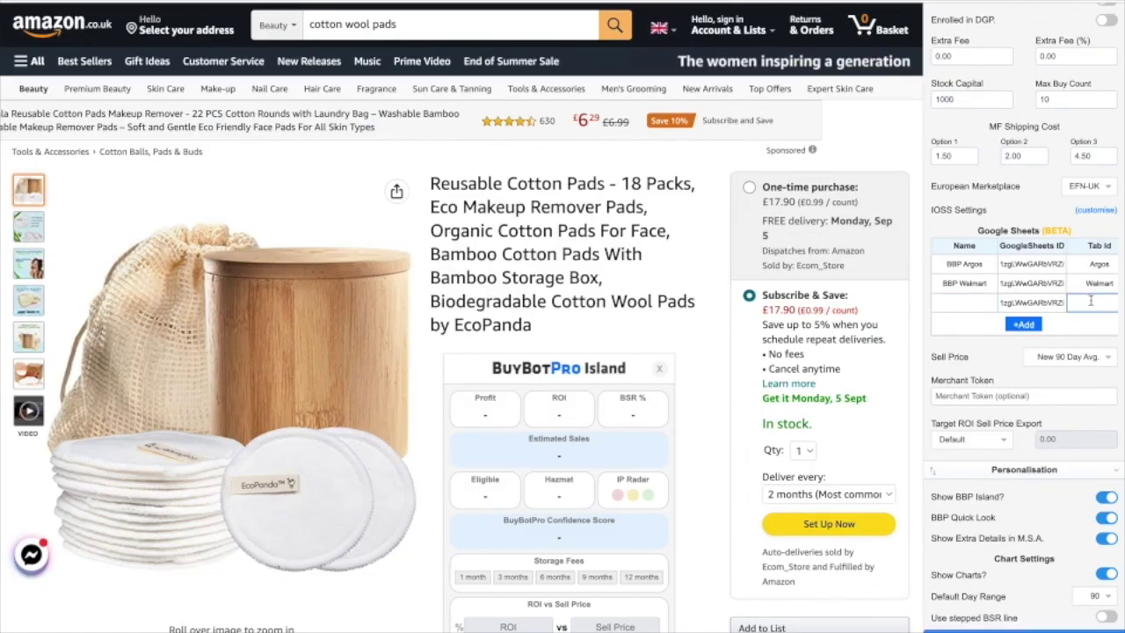
{"action": "type", "text": "T"}
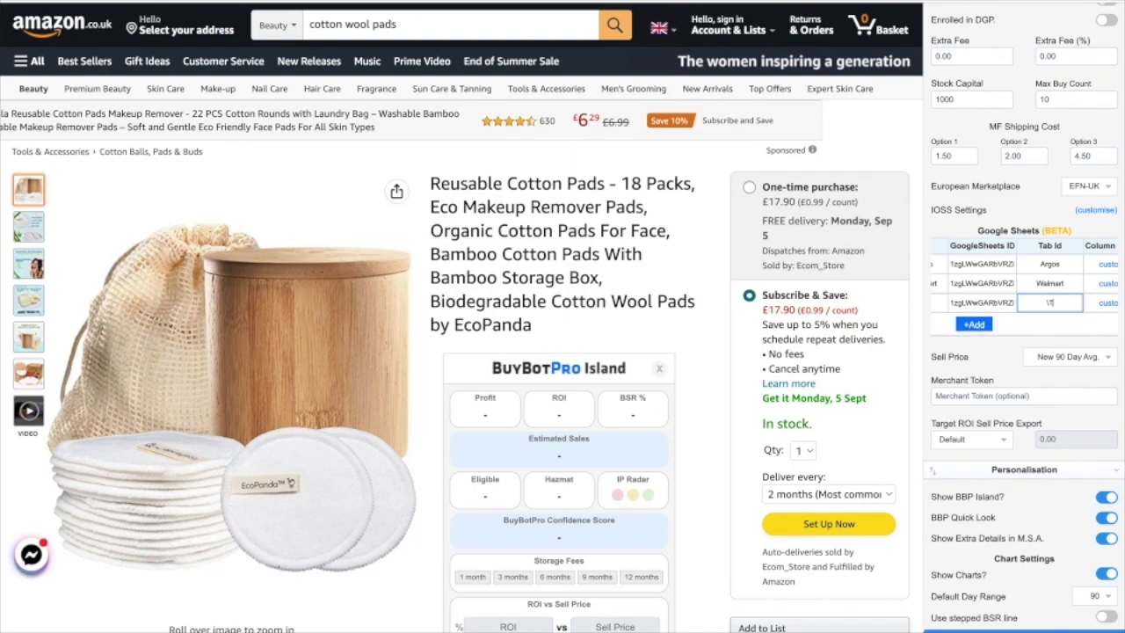
{"action": "key", "text": "BackSpace"}
{"action": "type", "text": "Tesco"}
{"action": "scroll", "coordinate": [1024, 283], "scroll_direction": "left", "scroll_amount": 2}
{"action": "left_click", "coordinate": [974, 303]}
{"action": "type", "text": "BBP Tesco"}
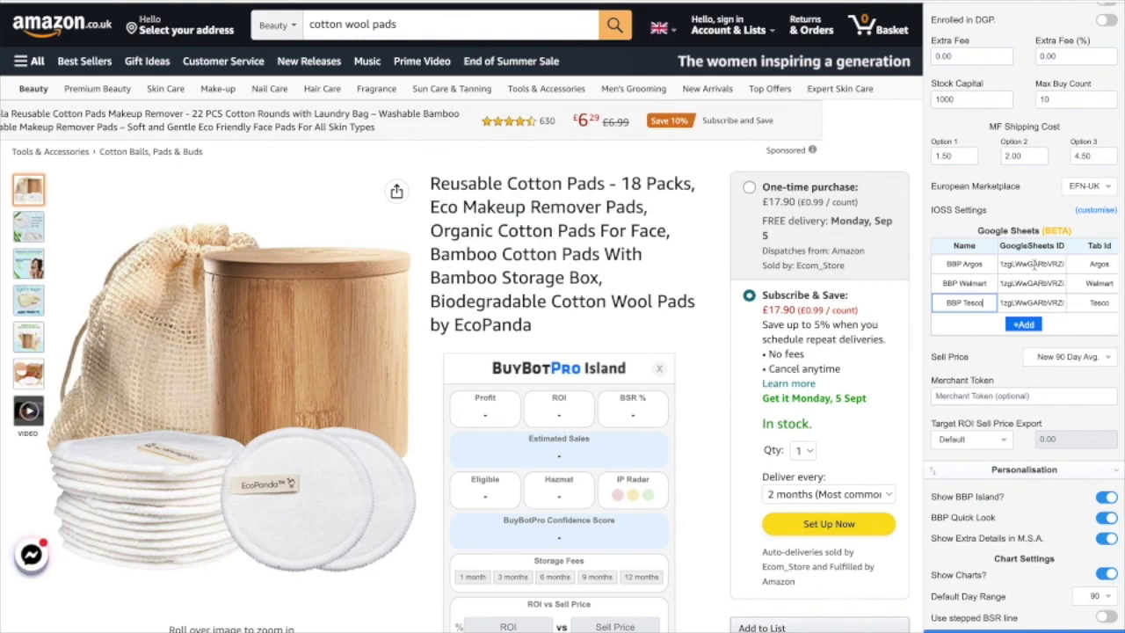
{"action": "left_click", "coordinate": [1024, 629]}
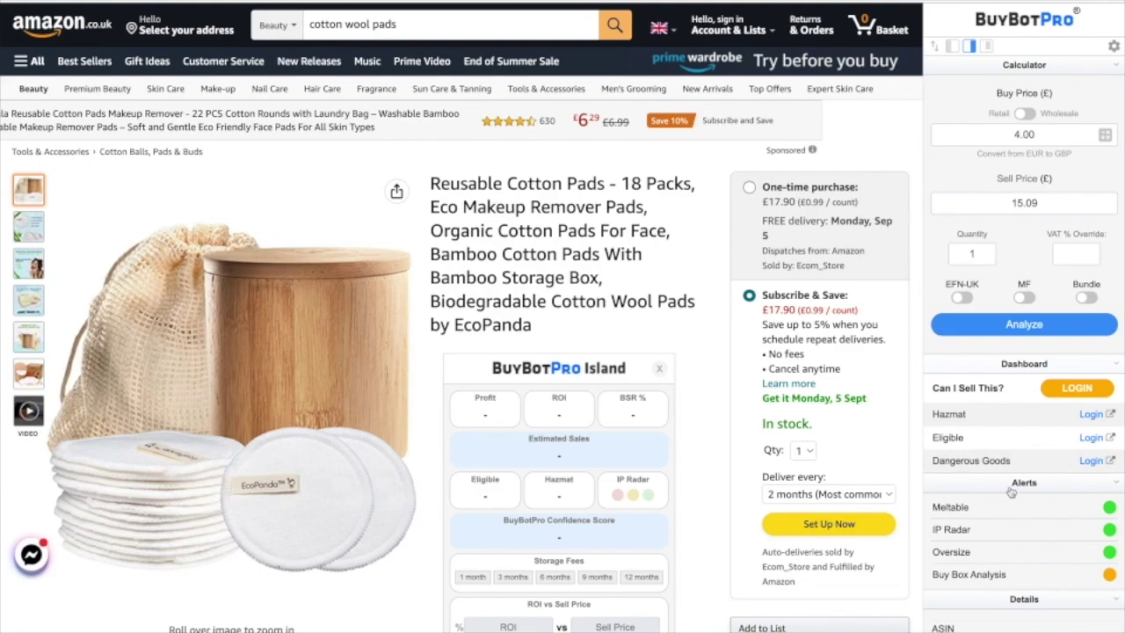
Analyse the cotton pads (£4.26 profit, 106.50% ROI) and export them to BBP Tesco
{"action": "left_click", "coordinate": [1017, 326]}
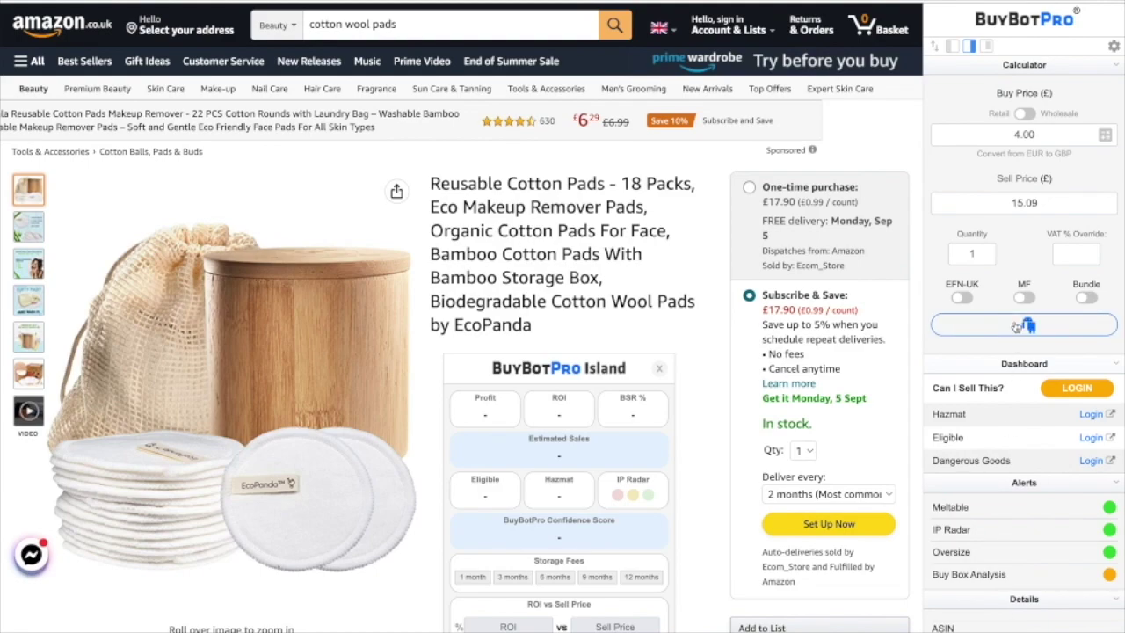
{"action": "scroll", "coordinate": [1017, 326], "scroll_direction": "down", "scroll_amount": 10}
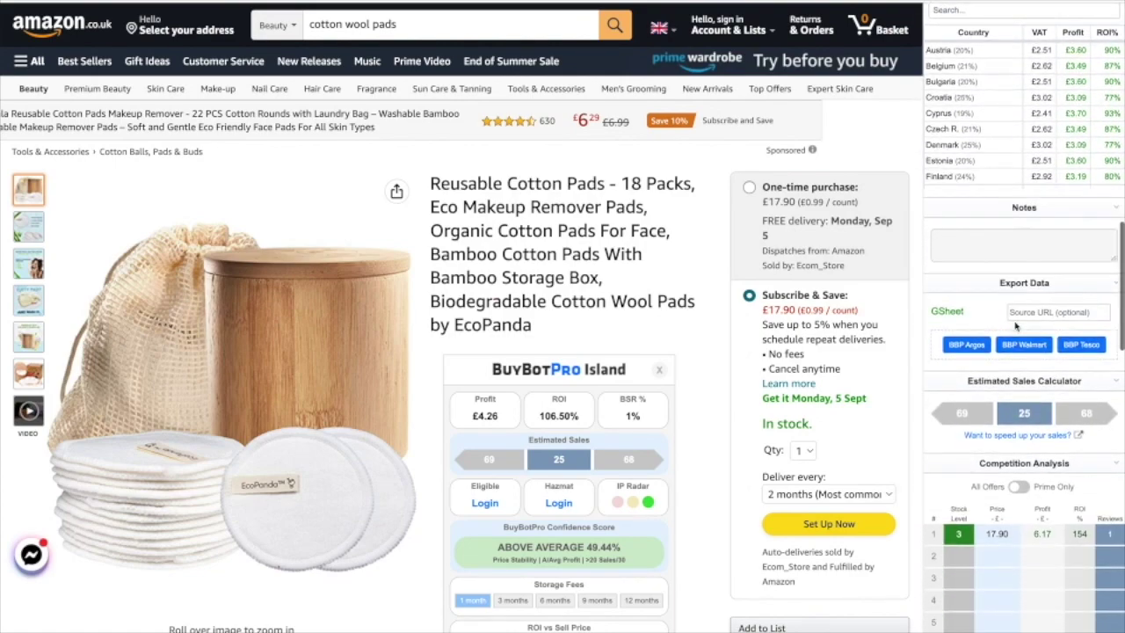
{"action": "left_click", "coordinate": [1088, 345]}
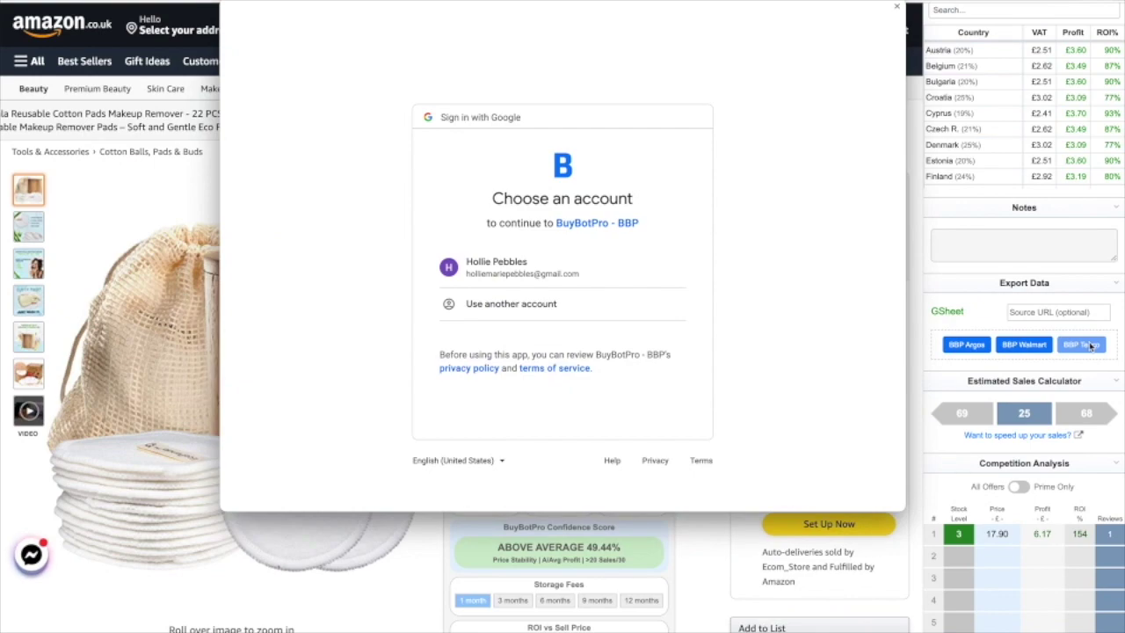
Sign in with the Google account, allow Sheets access, then export the product to BBP Argos
{"action": "left_click", "coordinate": [543, 274]}
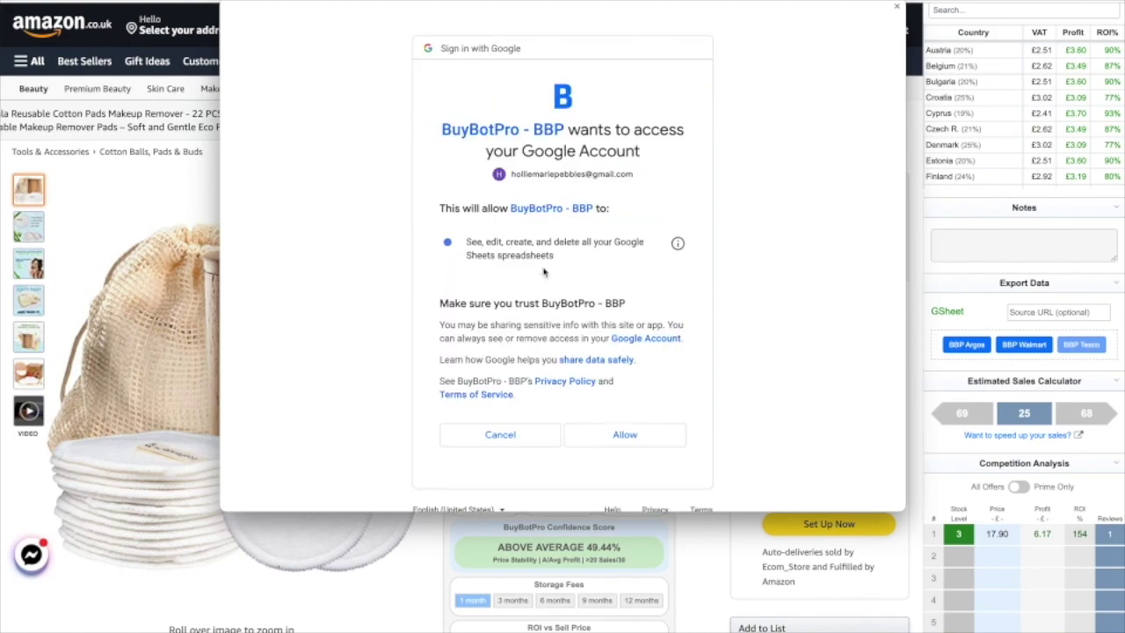
{"action": "left_click", "coordinate": [629, 437]}
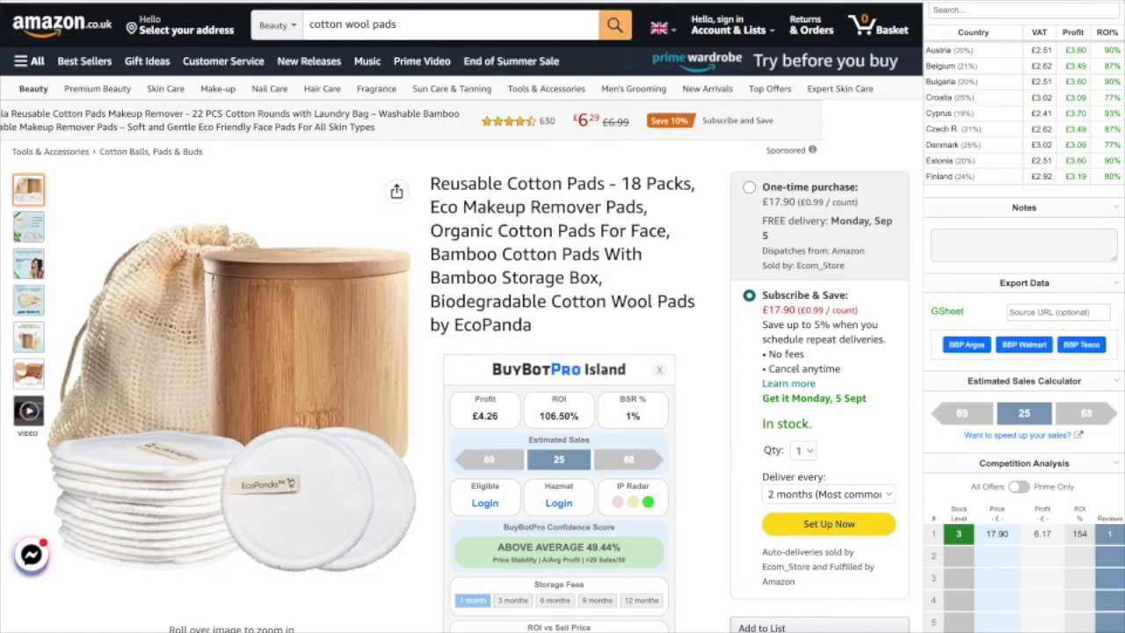
{"action": "left_click", "coordinate": [966, 345]}
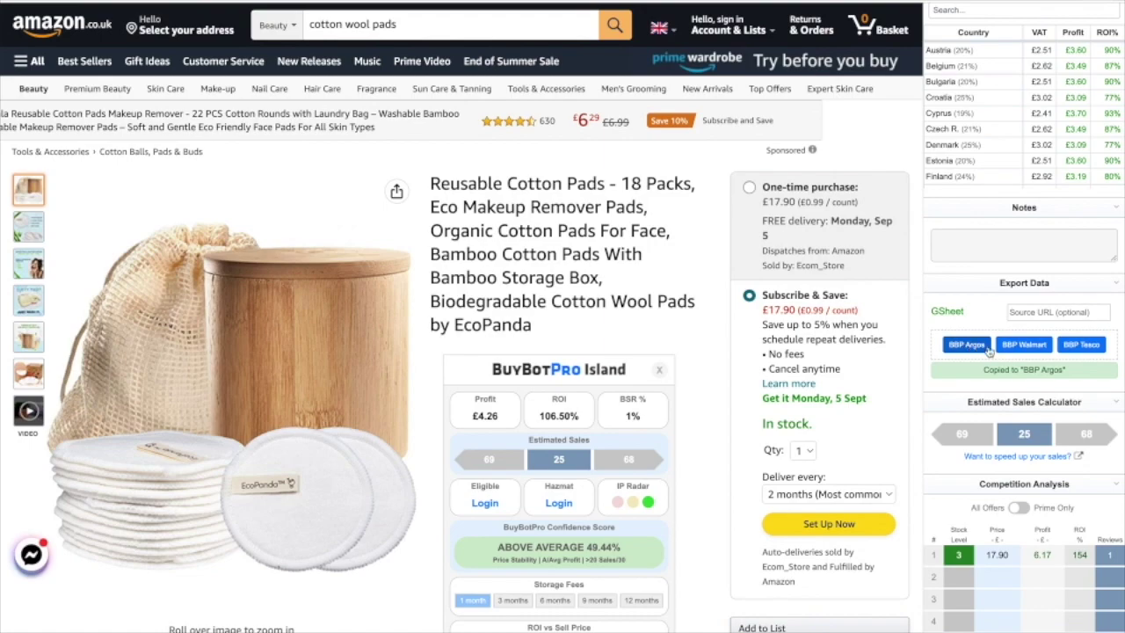
Export the cotton pads to BBP Walmart and check the exported row in the spreadsheet
{"action": "left_click", "coordinate": [1037, 348]}
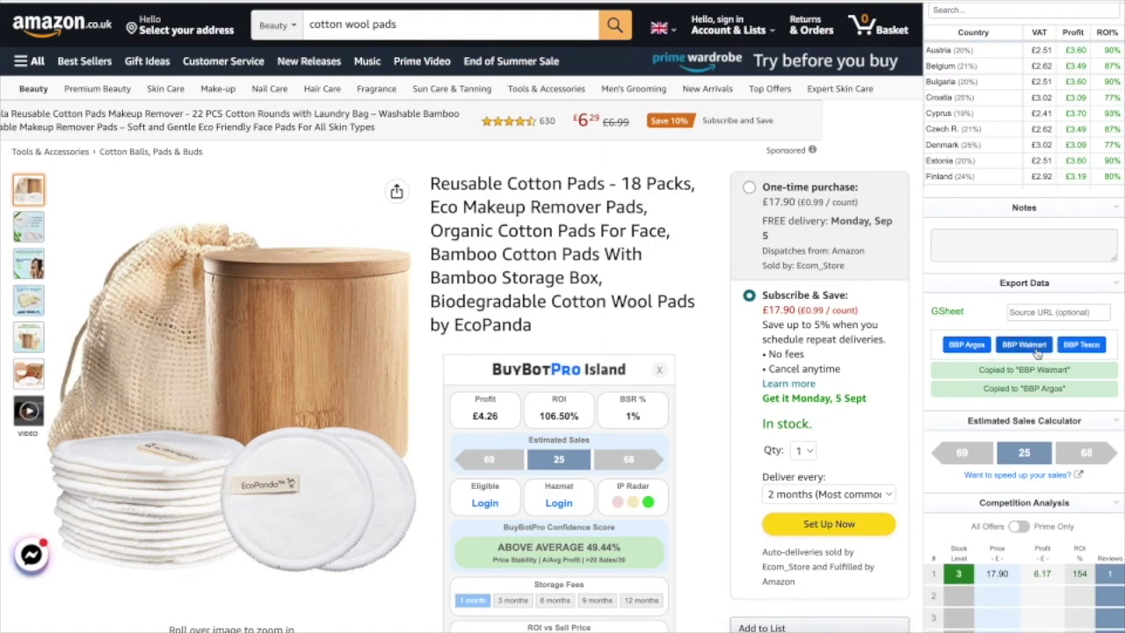
{"action": "left_click", "coordinate": [1019, 311]}
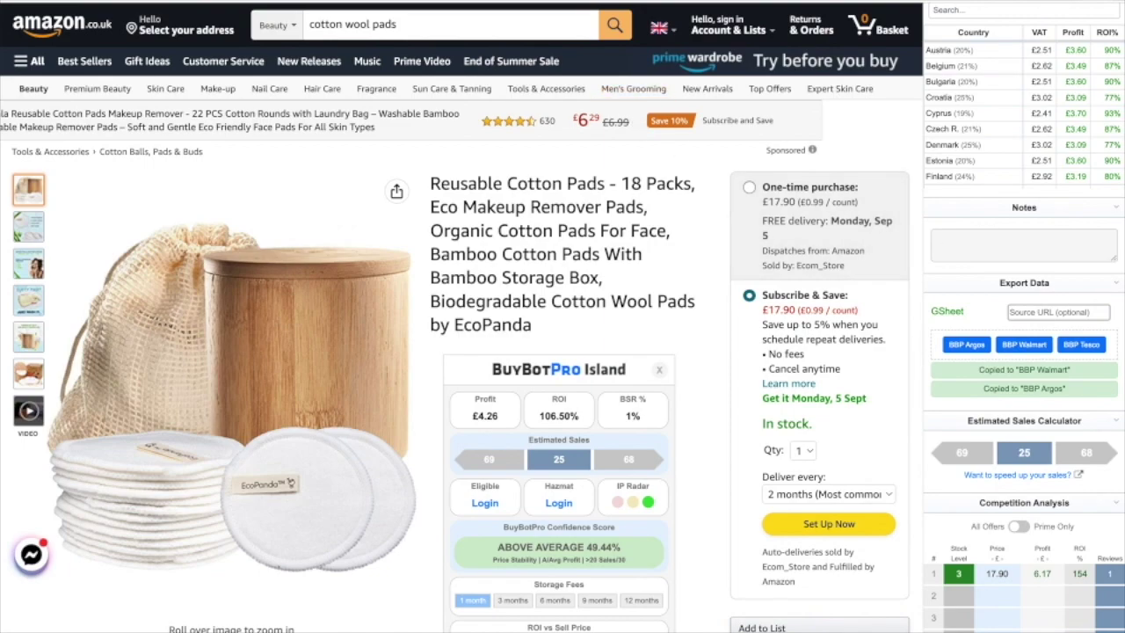
{"action": "left_click", "coordinate": [273, 4]}
{"action": "scroll", "coordinate": [1059, 216], "scroll_direction": "up", "scroll_amount": 10}
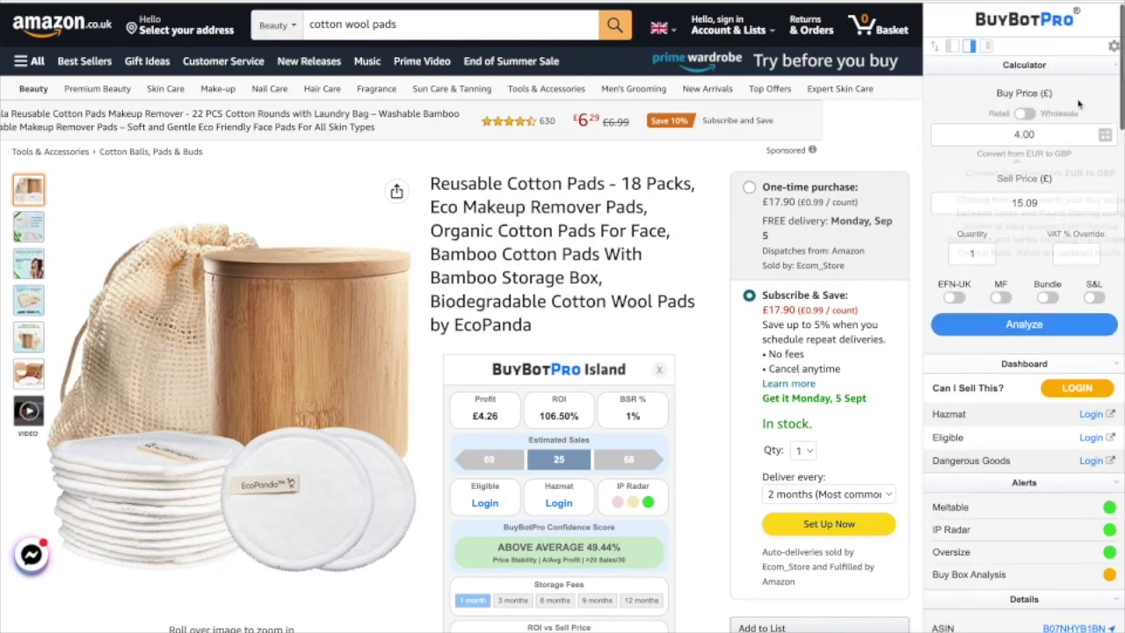
Add an empty fourth row to the Google Sheets table in BuyBotPro settings
{"action": "left_click", "coordinate": [1113, 46]}
{"action": "scroll", "coordinate": [1021, 367], "scroll_direction": "down", "scroll_amount": 5}
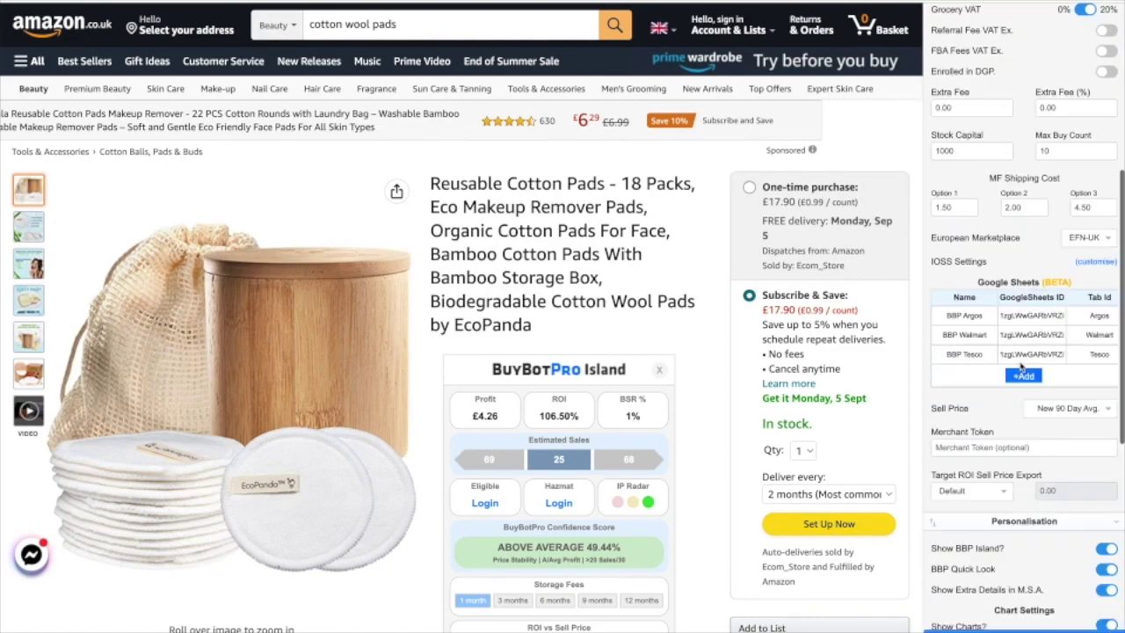
{"action": "scroll", "coordinate": [1022, 367], "scroll_direction": "down", "scroll_amount": 1}
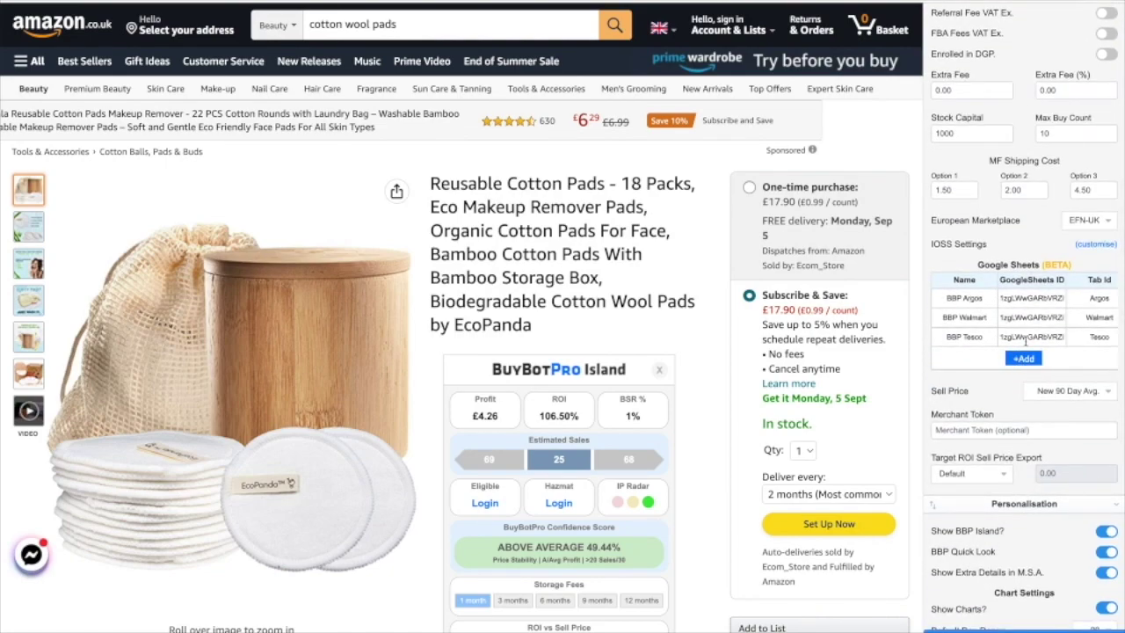
{"action": "left_click", "coordinate": [1022, 358]}
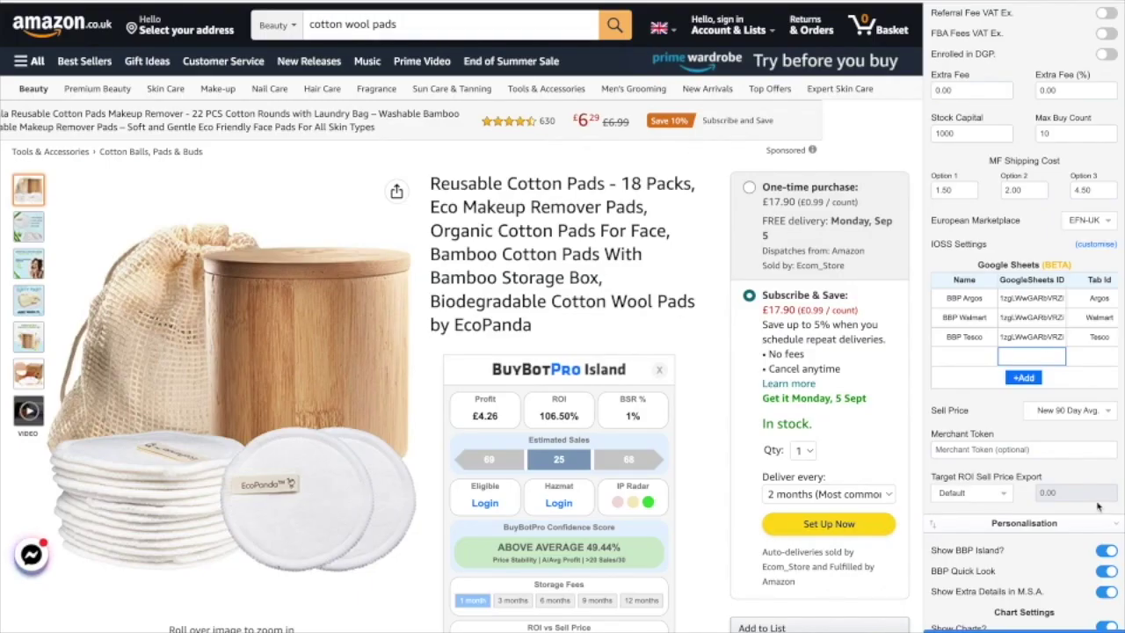
{"action": "key", "text": "ctrl+v"}
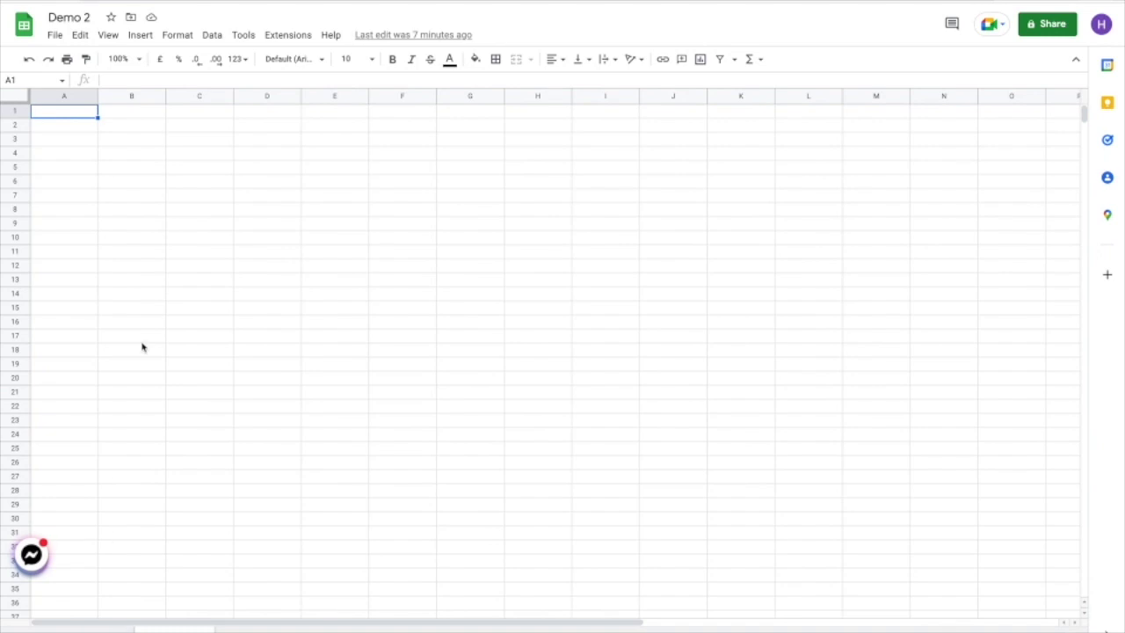
{"action": "key", "text": "Escape"}
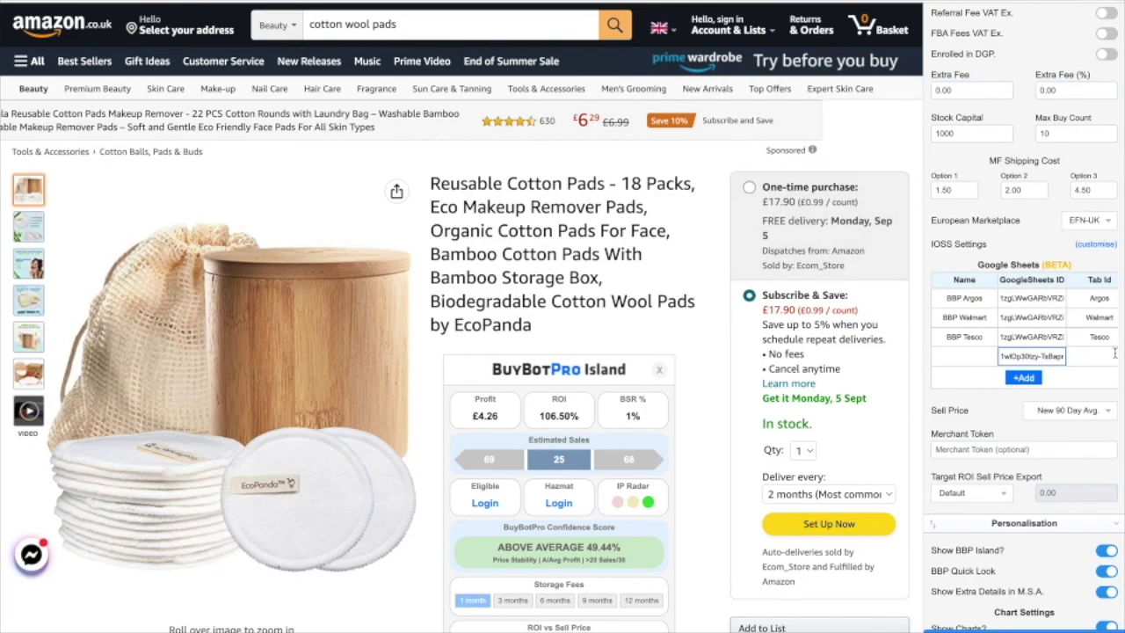
Set the fourth row's Tab Id to 'Julie' and Name to 'Julia', reviewing the table's columns
{"action": "left_click", "coordinate": [1092, 356]}
{"action": "type", "text": "Julie"}
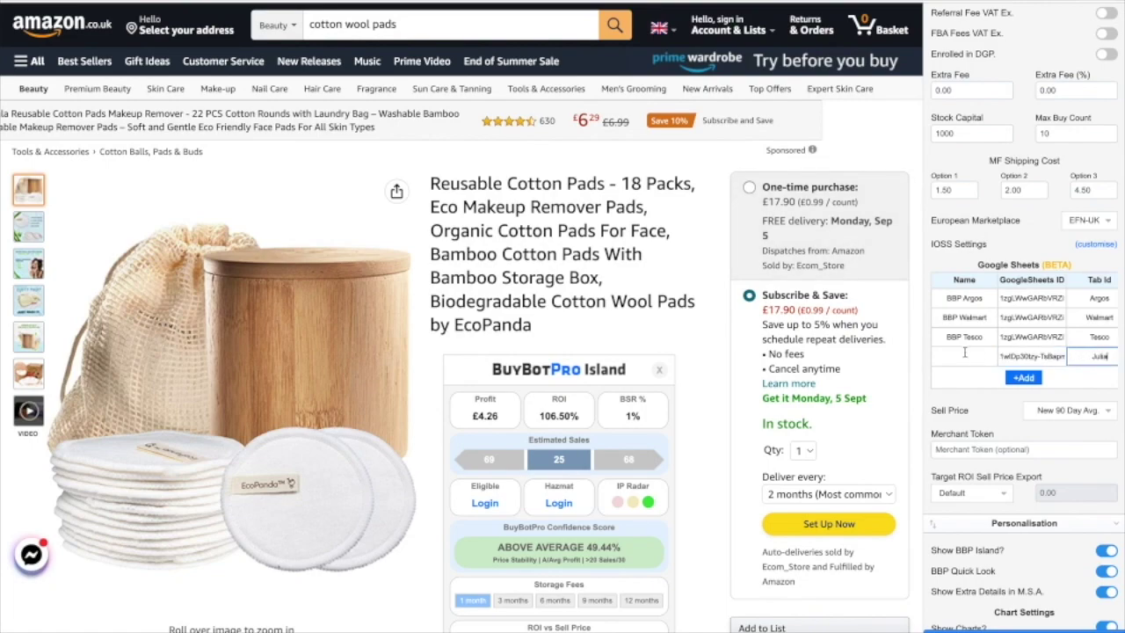
{"action": "left_click", "coordinate": [965, 356]}
{"action": "type", "text": "Julia"}
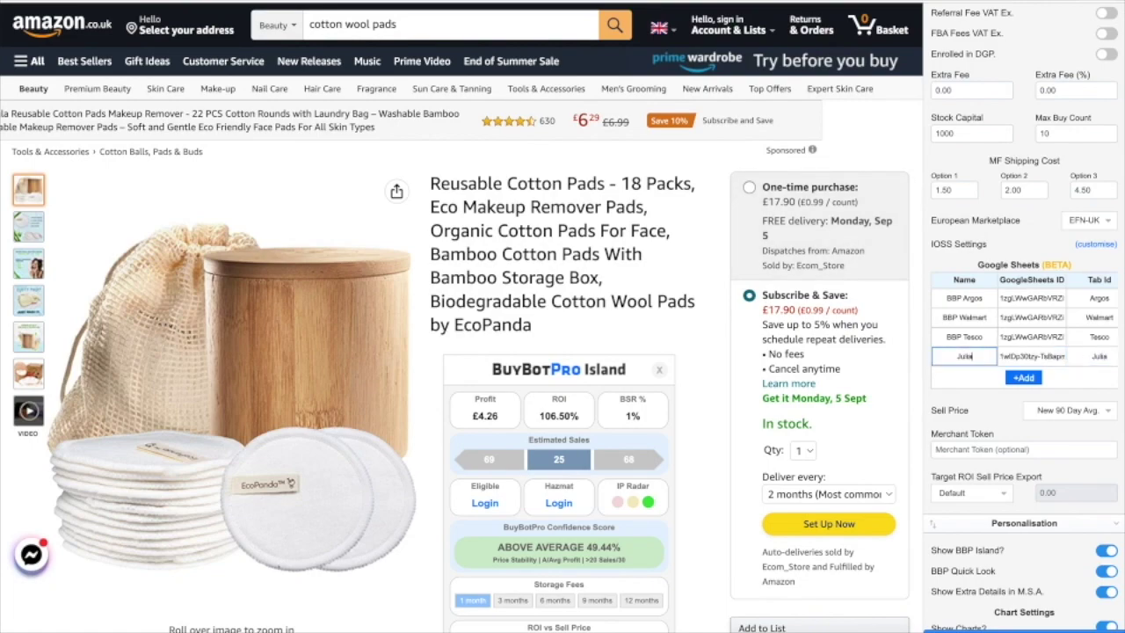
{"action": "left_click", "coordinate": [1015, 337]}
{"action": "scroll", "coordinate": [1080, 382], "scroll_direction": "right", "scroll_amount": 2}
{"action": "scroll", "coordinate": [1080, 382], "scroll_direction": "right", "scroll_amount": 2}
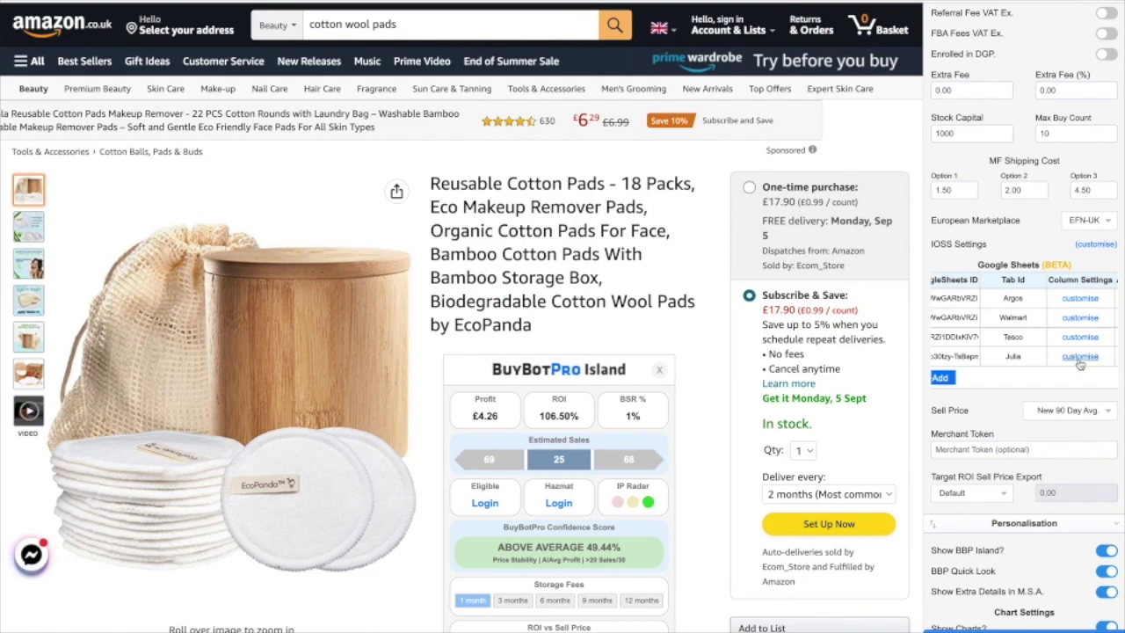
{"action": "scroll", "coordinate": [1080, 338], "scroll_direction": "right", "scroll_amount": 3}
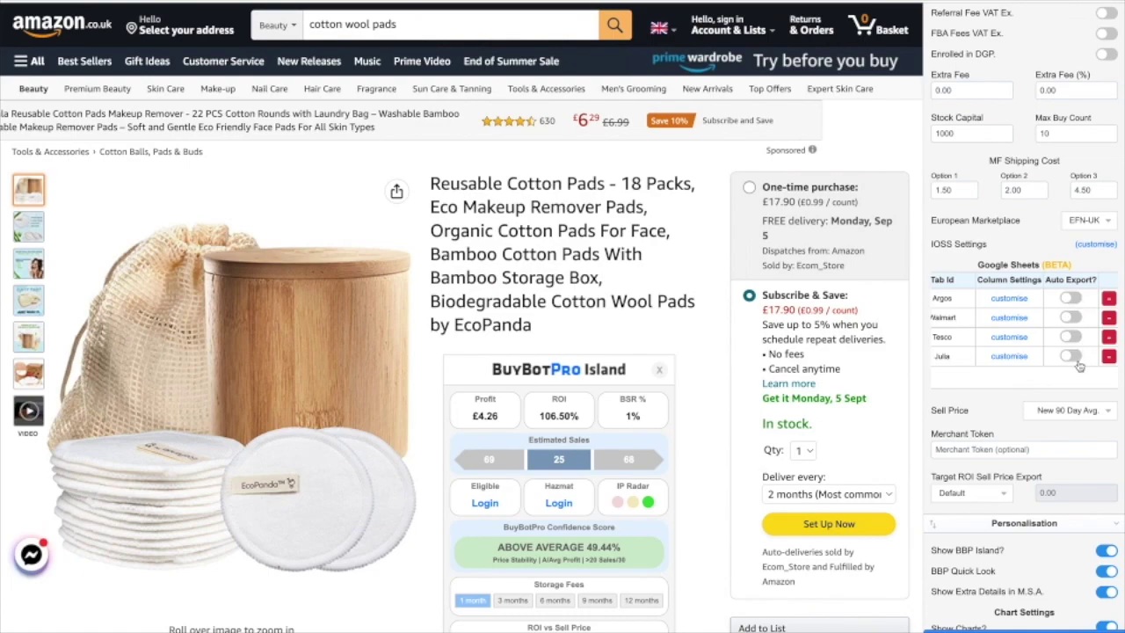
{"action": "left_click", "coordinate": [1040, 354]}
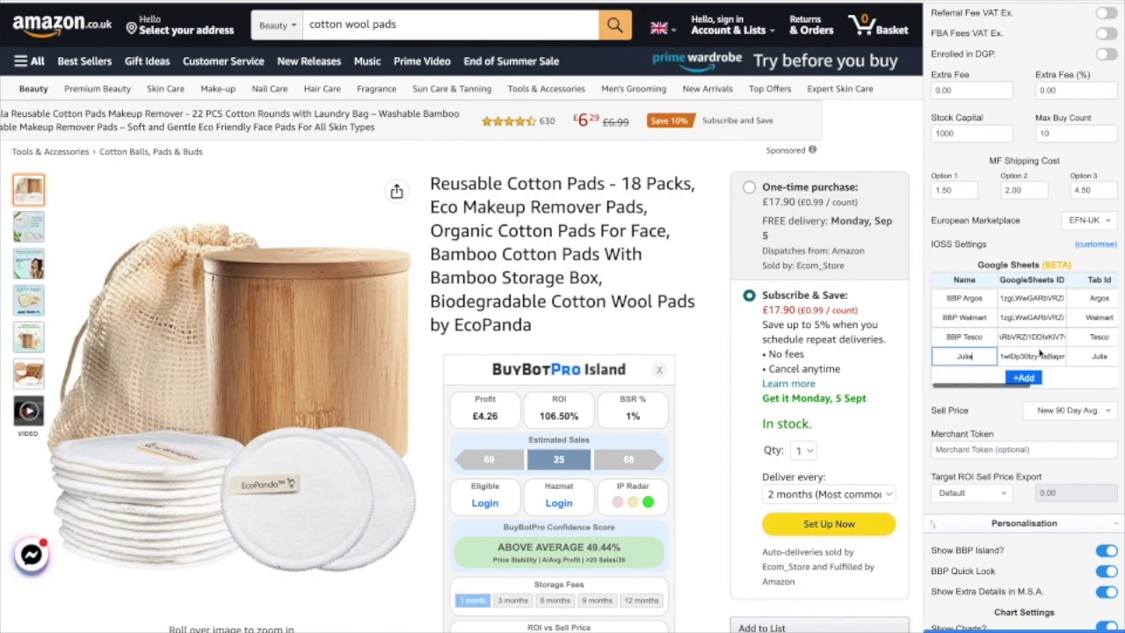
{"action": "left_click", "coordinate": [1041, 629]}
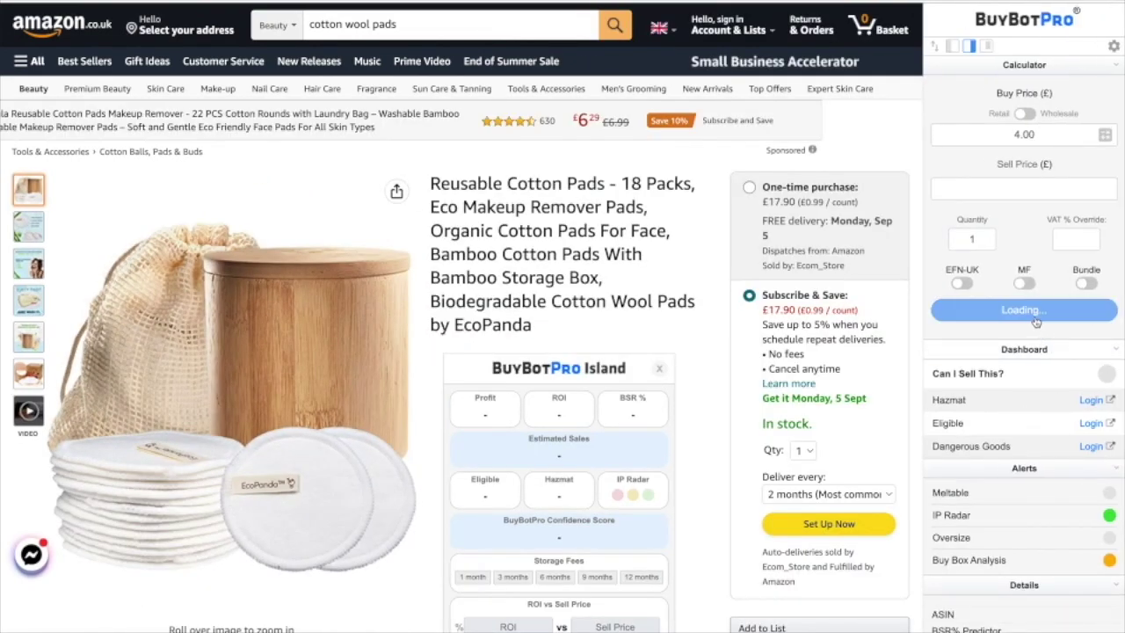
Re-run the analysis for the cotton pads with the 4.00 buy and 15.09 sell prices
{"action": "left_click", "coordinate": [1036, 318]}
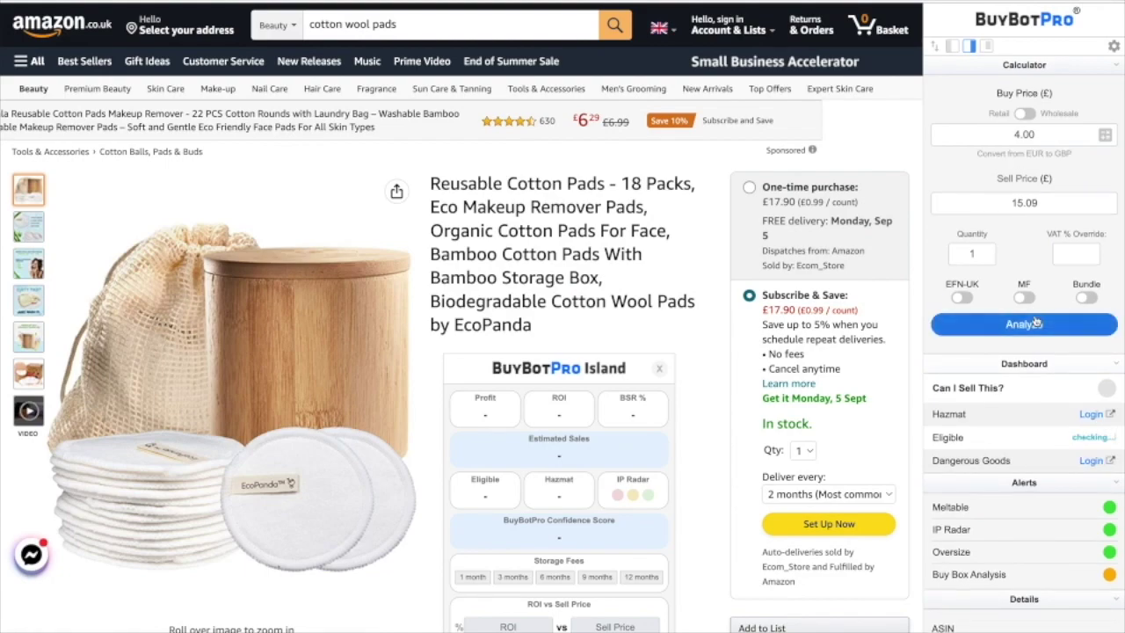
Send the cotton pads data to the Julia export, which fails with a Tab ID error
{"action": "scroll", "coordinate": [1036, 324], "scroll_direction": "down", "scroll_amount": 9}
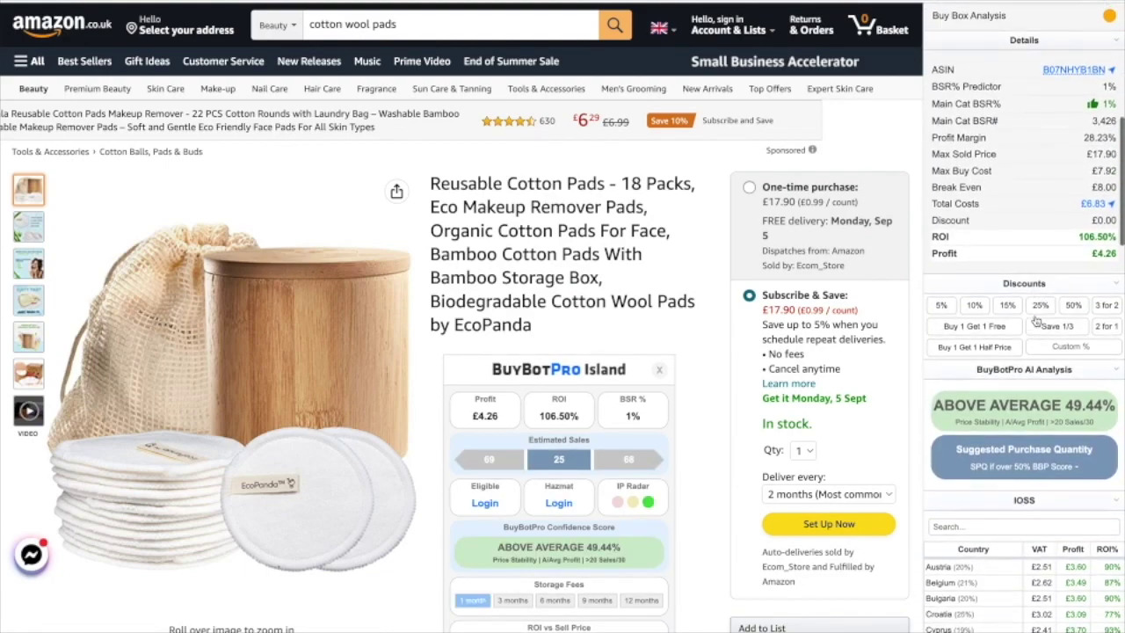
{"action": "scroll", "coordinate": [1037, 322], "scroll_direction": "down", "scroll_amount": 4}
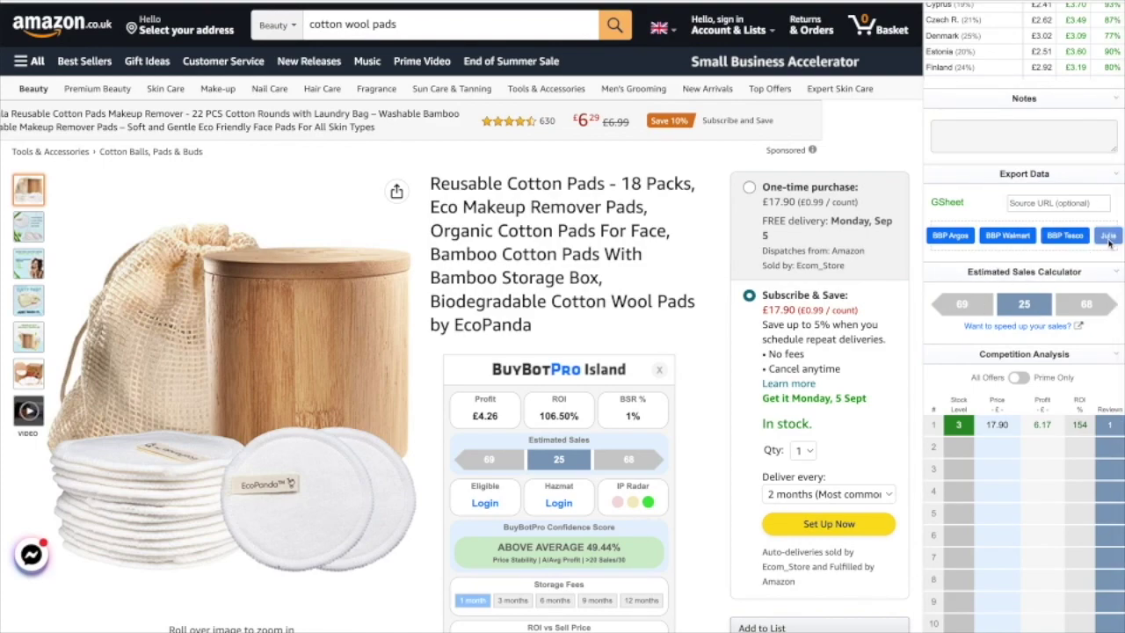
{"action": "left_click", "coordinate": [1108, 240]}
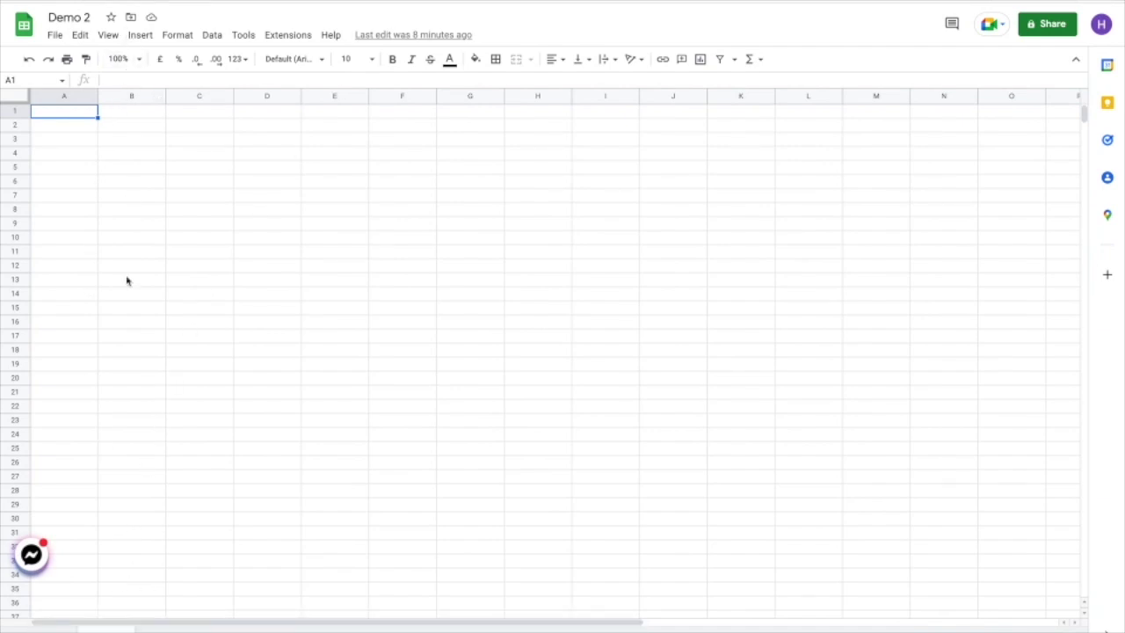
Rename the Demo 2 sheet tab through its right-click menu and commit the new name
{"action": "right_click", "coordinate": [105, 629]}
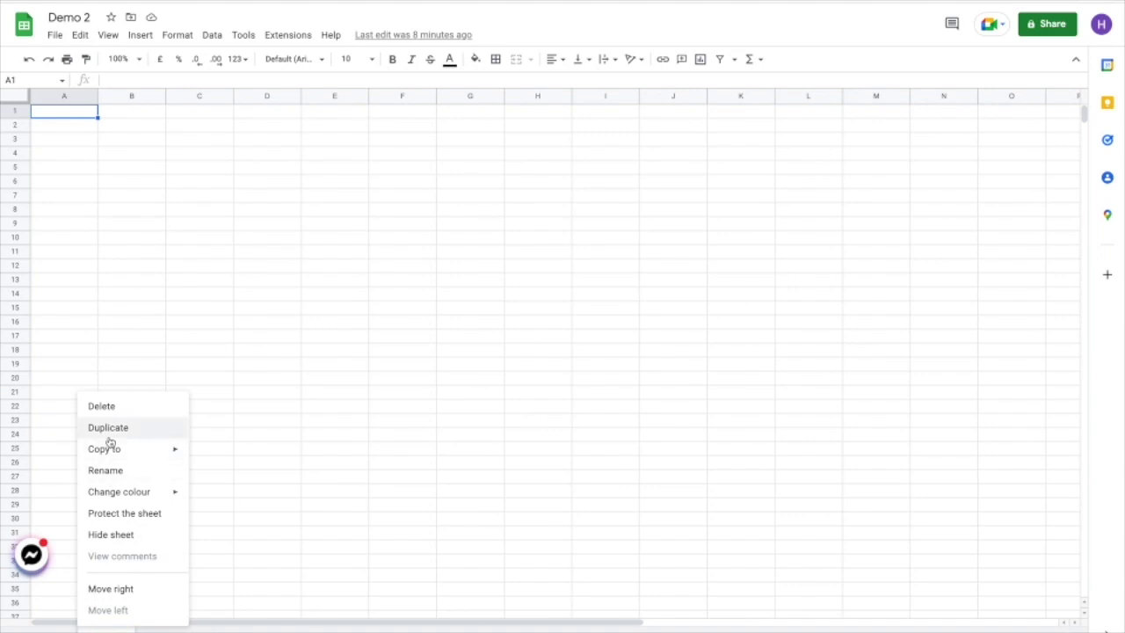
{"action": "left_click", "coordinate": [106, 467]}
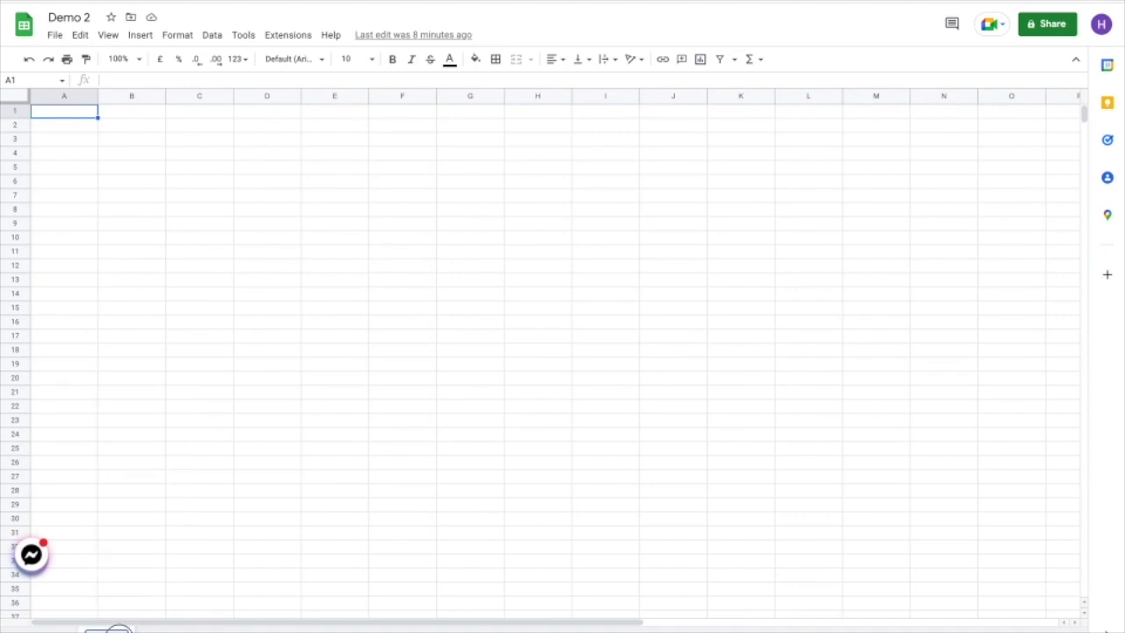
{"action": "left_click", "coordinate": [181, 548]}
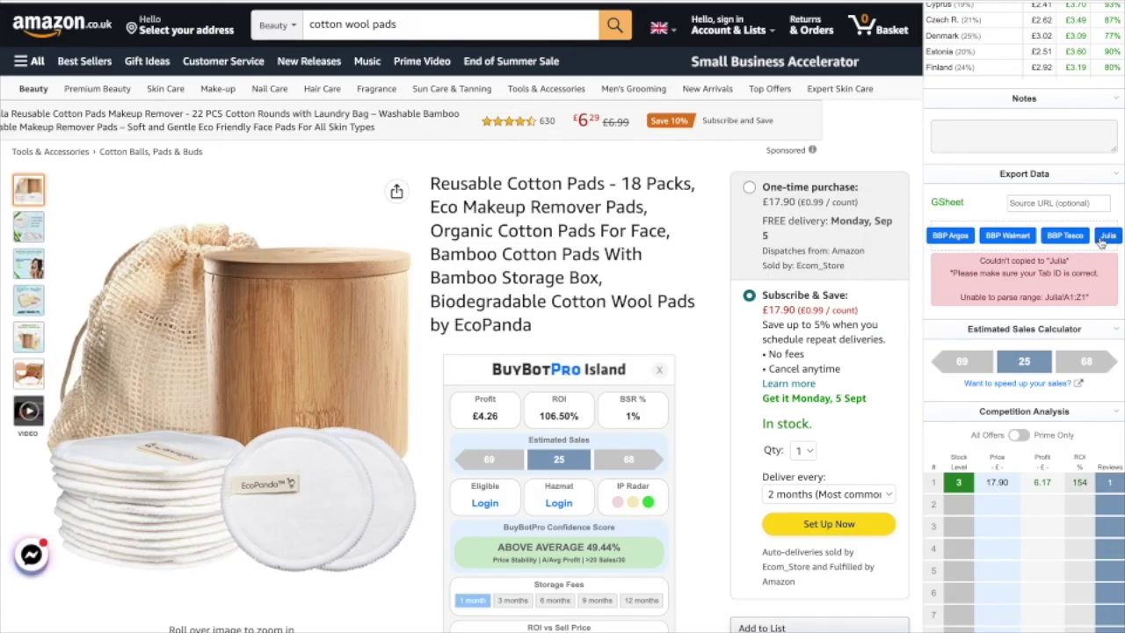
Export the cotton pads product to Julia and verify it appears in row 1 of Demo 2
{"action": "left_click", "coordinate": [1105, 239]}
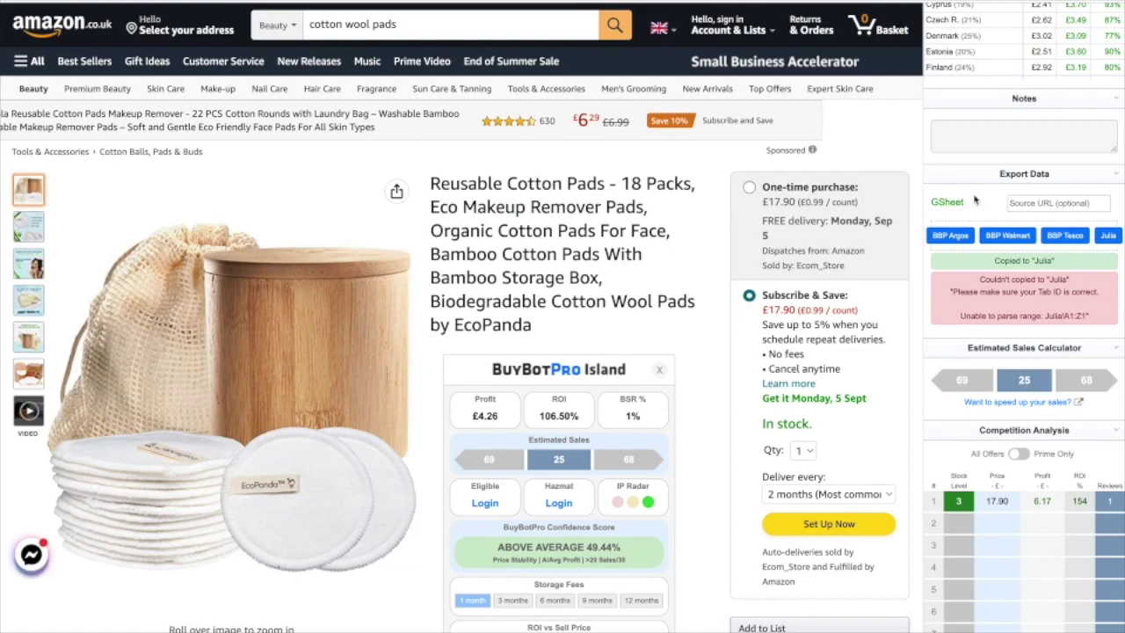
{"action": "key", "text": "ctrl+Tab"}
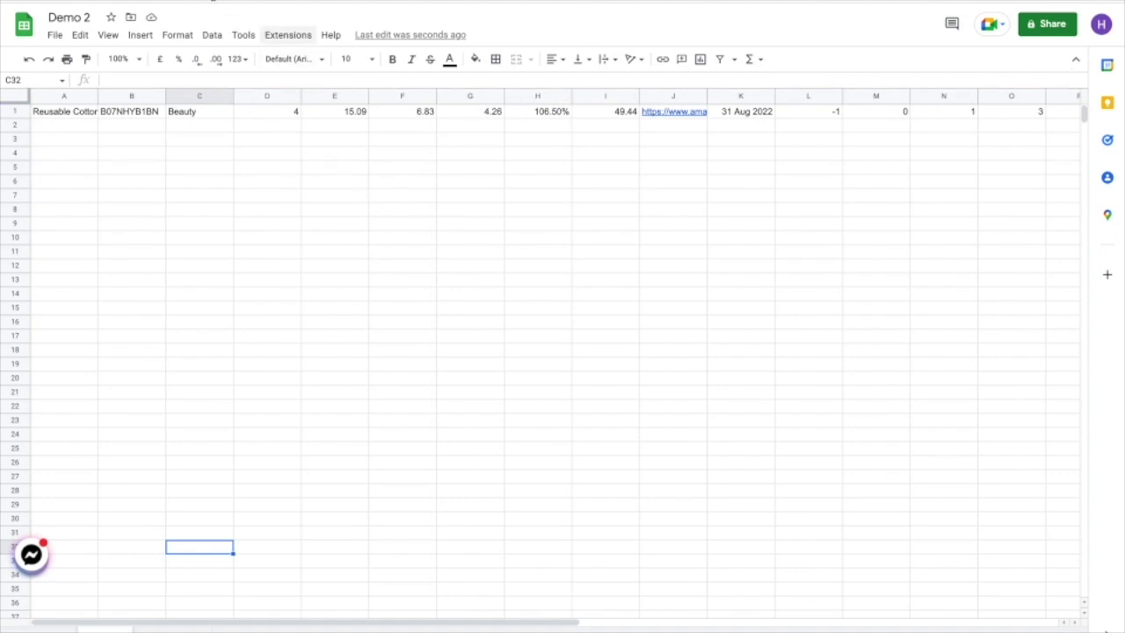
{"action": "key", "text": "ctrl+shift+Tab"}
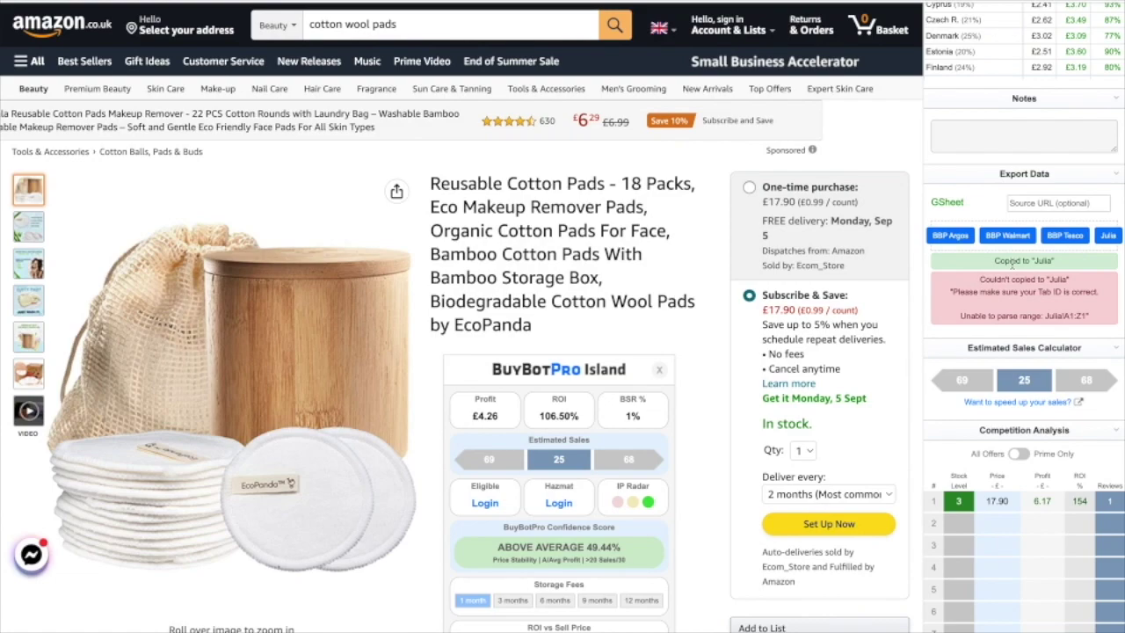
{"action": "scroll", "coordinate": [1013, 265], "scroll_direction": "up", "scroll_amount": 10}
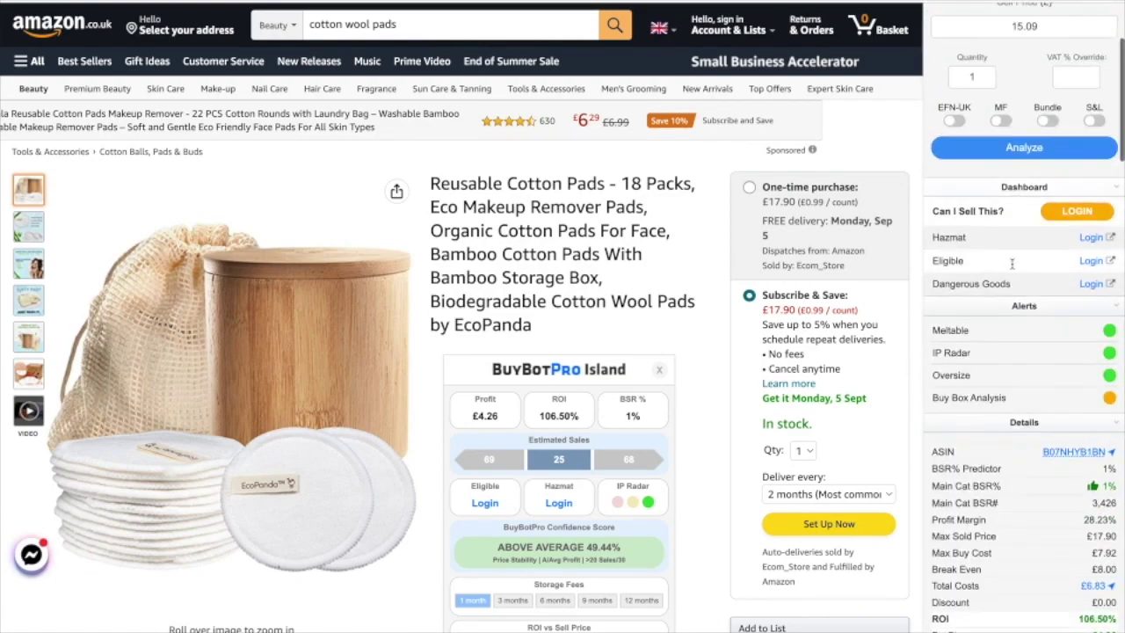
{"action": "left_click", "coordinate": [1112, 48]}
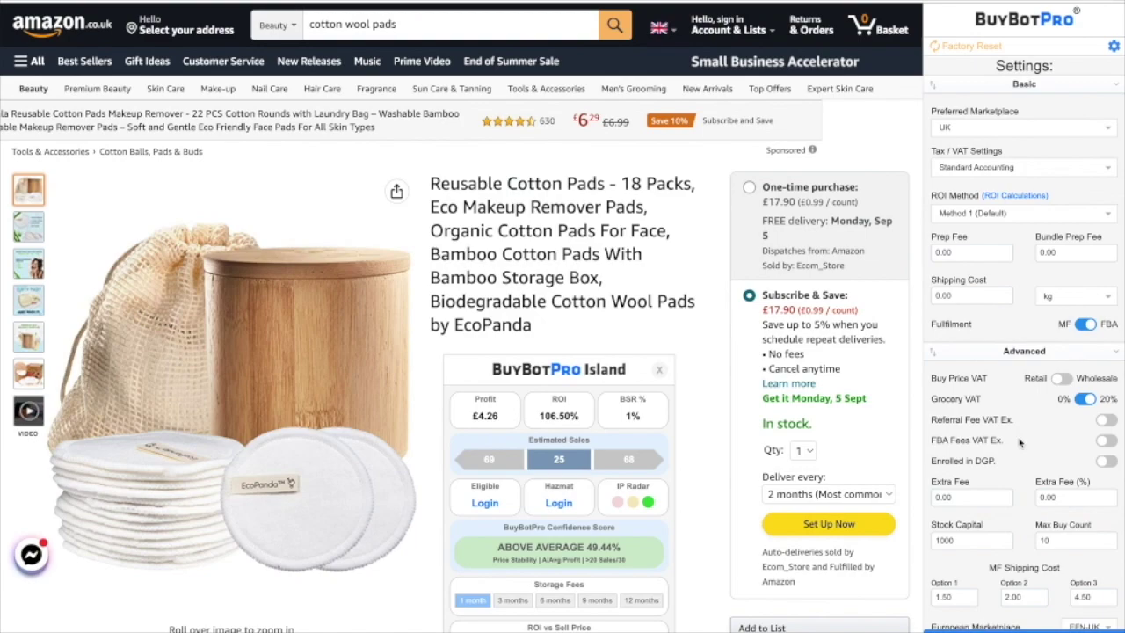
{"action": "scroll", "coordinate": [1044, 220], "scroll_direction": "down", "scroll_amount": 6}
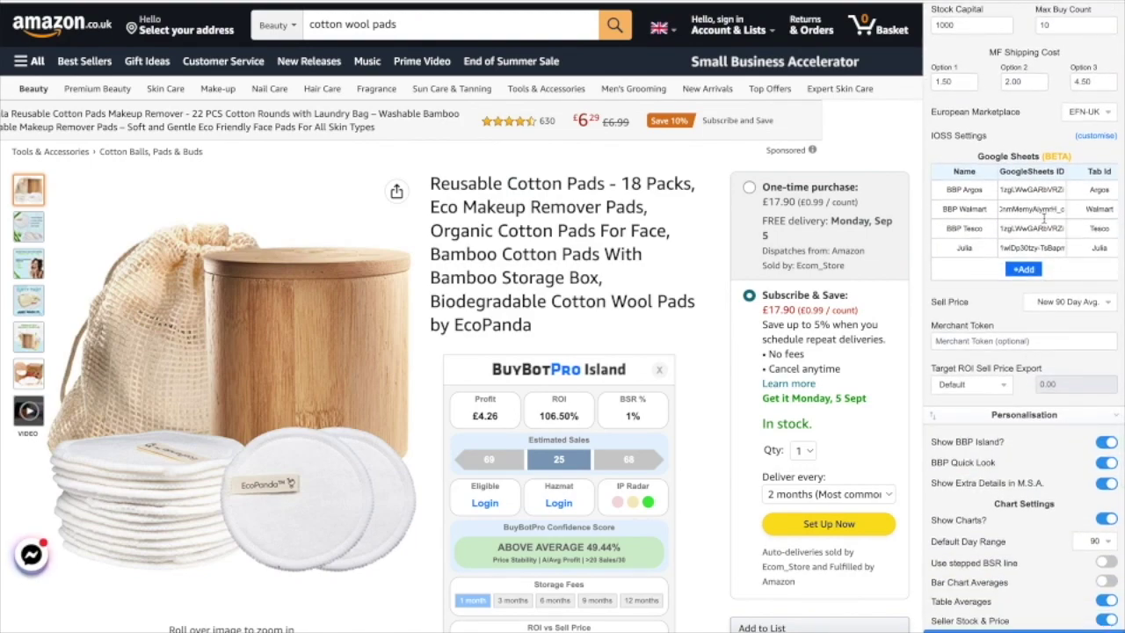
{"action": "scroll", "coordinate": [1055, 221], "scroll_direction": "right", "scroll_amount": 5}
{"action": "left_click", "coordinate": [1018, 191]}
{"action": "scroll", "coordinate": [1067, 557], "scroll_direction": "down", "scroll_amount": 1}
{"action": "scroll", "coordinate": [1059, 505], "scroll_direction": "up", "scroll_amount": 1}
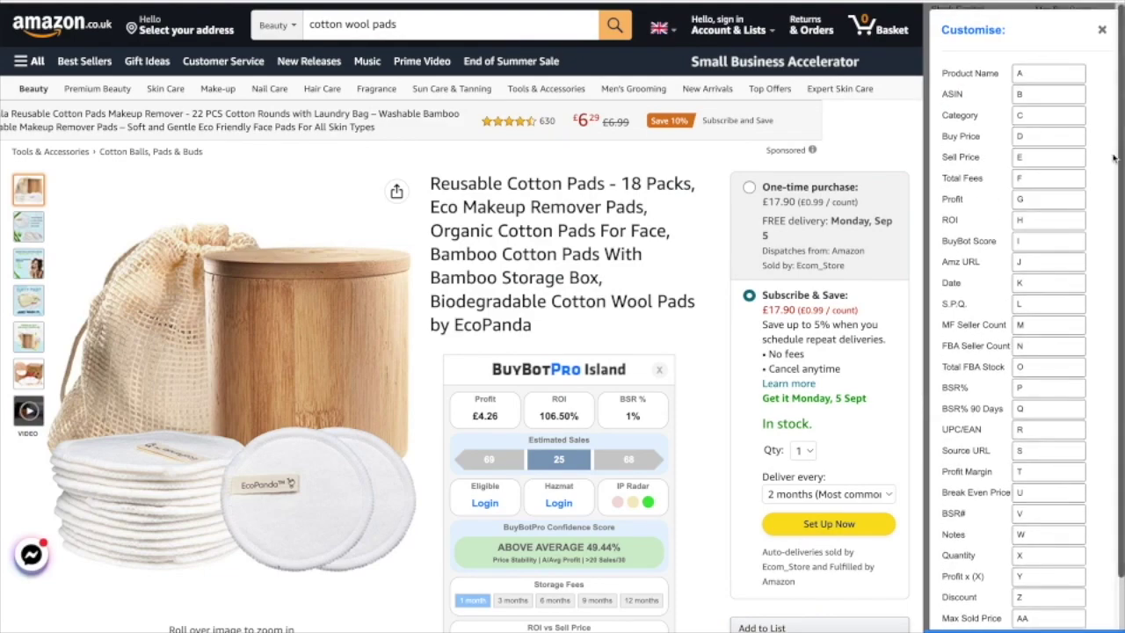
{"action": "left_click", "coordinate": [1102, 29]}
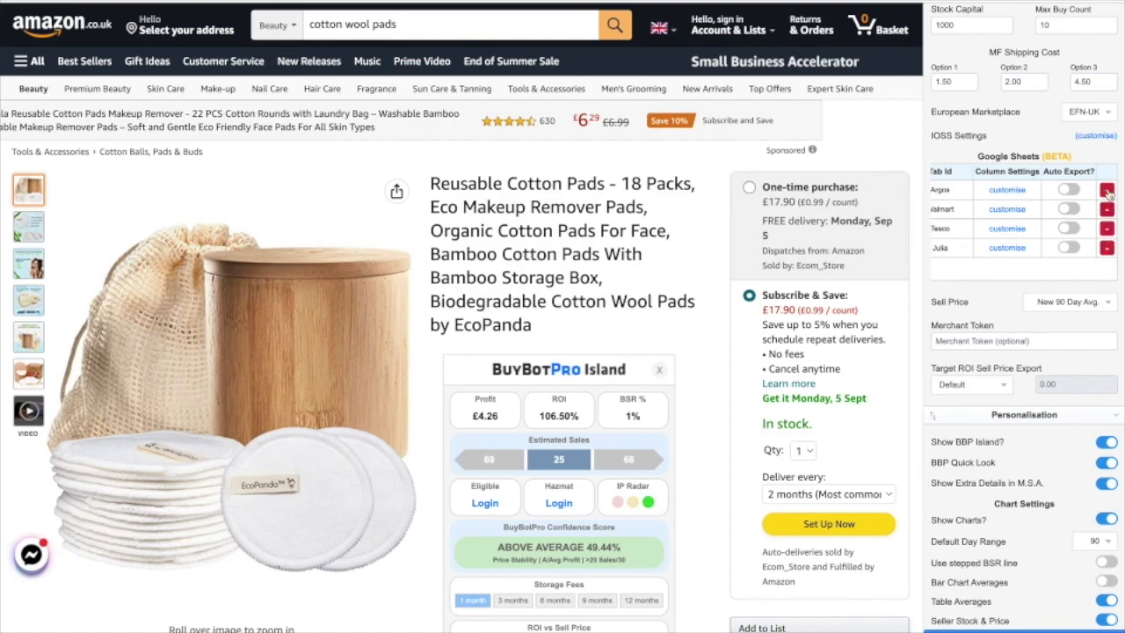
{"action": "scroll", "coordinate": [1097, 111], "scroll_direction": "up", "scroll_amount": 1}
{"action": "scroll", "coordinate": [1096, 112], "scroll_direction": "up", "scroll_amount": 5}
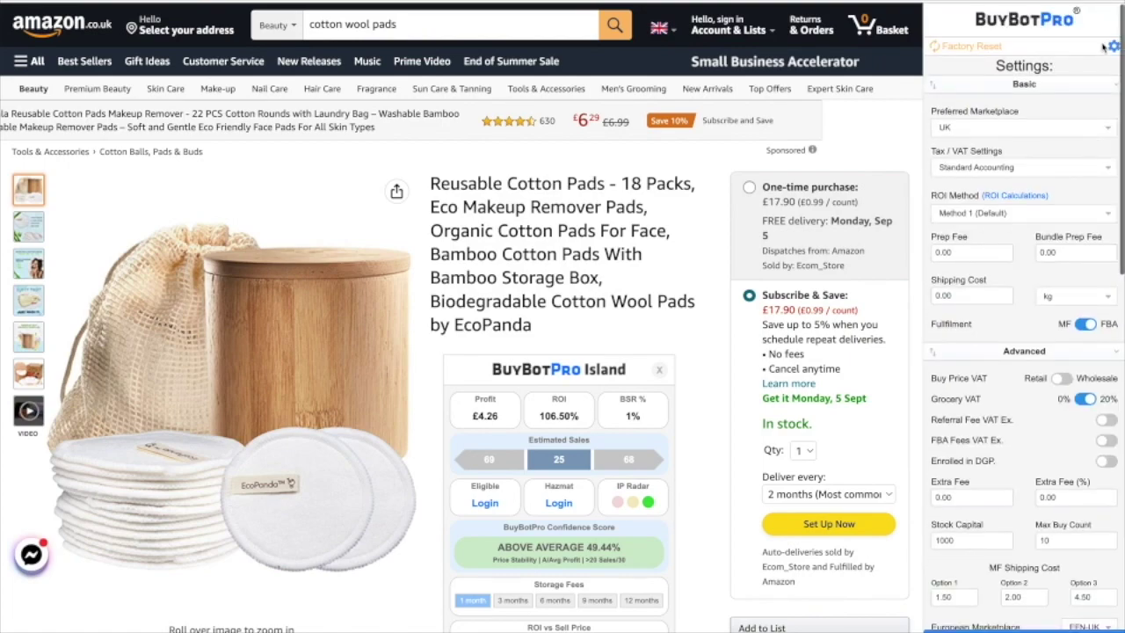
{"action": "left_click", "coordinate": [1107, 49]}
{"action": "scroll", "coordinate": [987, 355], "scroll_direction": "down", "scroll_amount": 5}
{"action": "scroll", "coordinate": [987, 355], "scroll_direction": "down", "scroll_amount": 5}
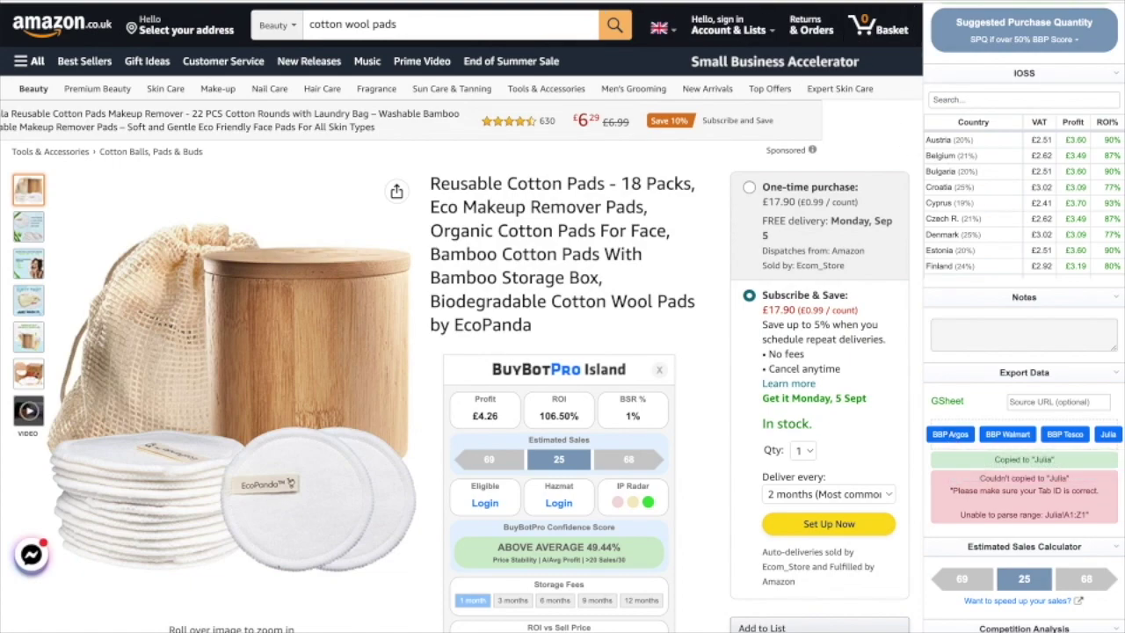
{"action": "mouse_move", "coordinate": [1034, 271]}
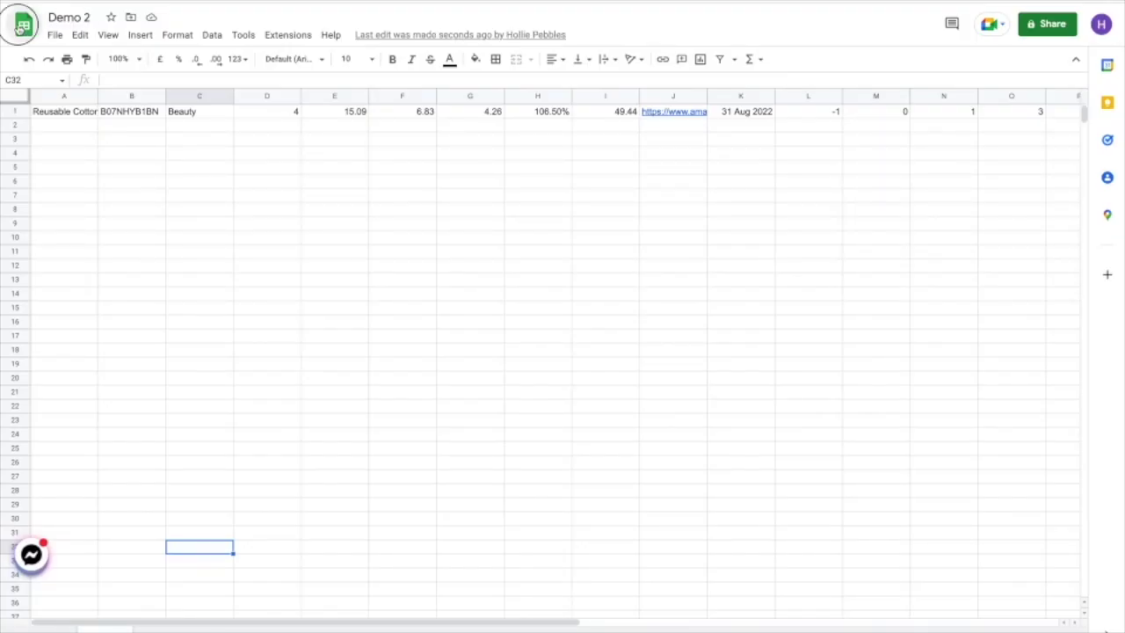
From the Sheets home, start a blank spreadsheet and title it 'demo 3'
{"action": "left_click", "coordinate": [22, 26]}
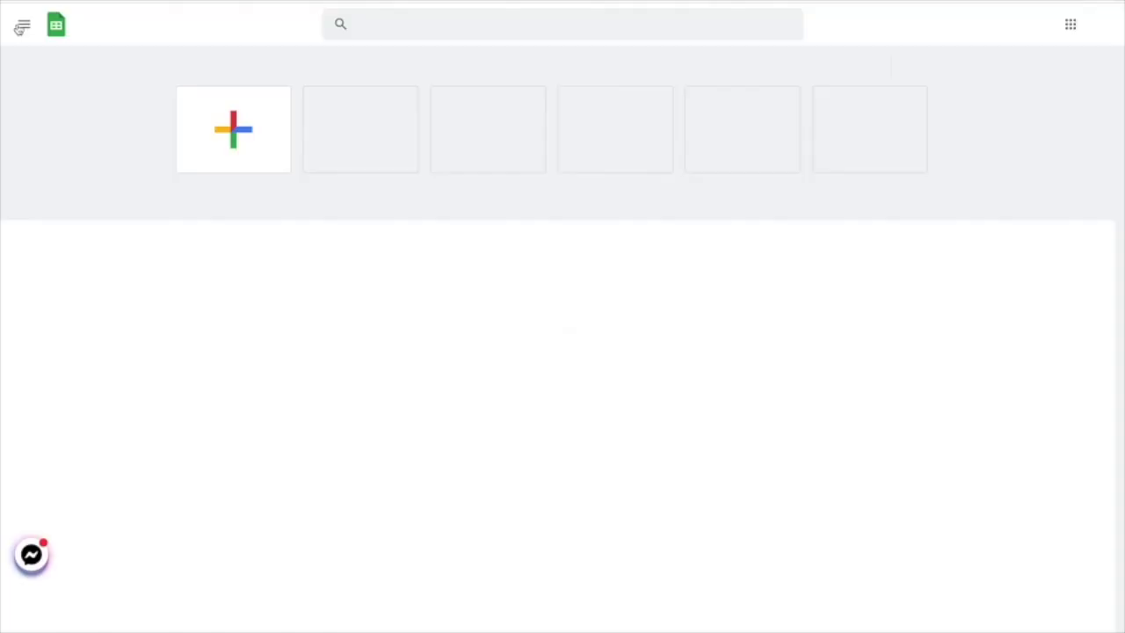
{"action": "left_click", "coordinate": [274, 179]}
{"action": "left_click", "coordinate": [105, 20]}
{"action": "type", "text": "demo 2"}
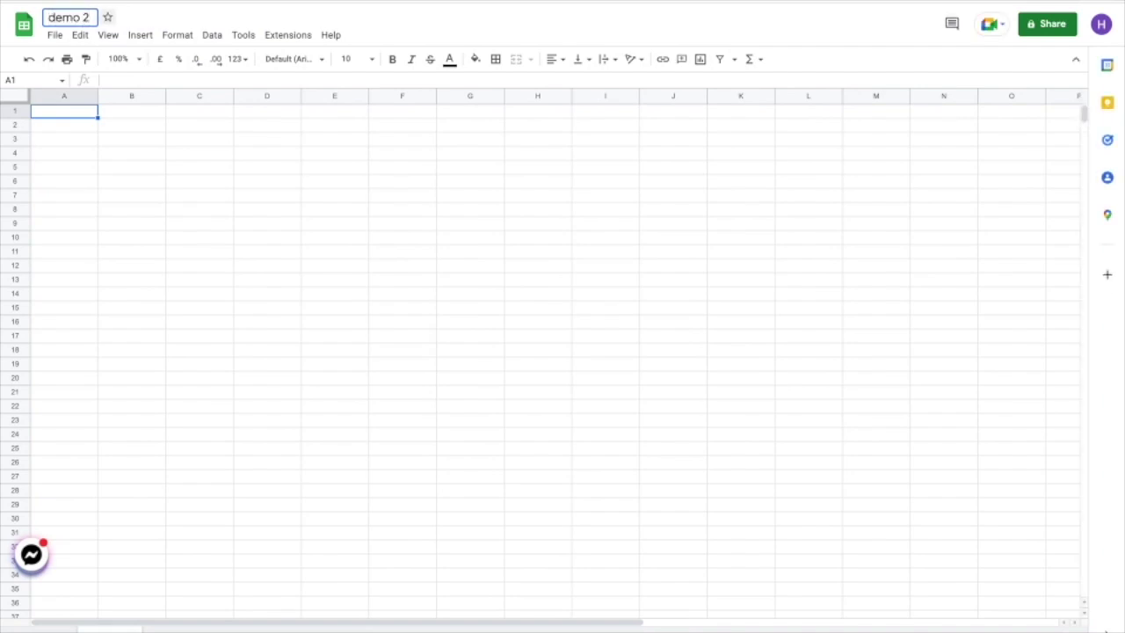
{"action": "key", "text": "BackSpace"}
{"action": "type", "text": "3"}
{"action": "key", "text": "Return"}
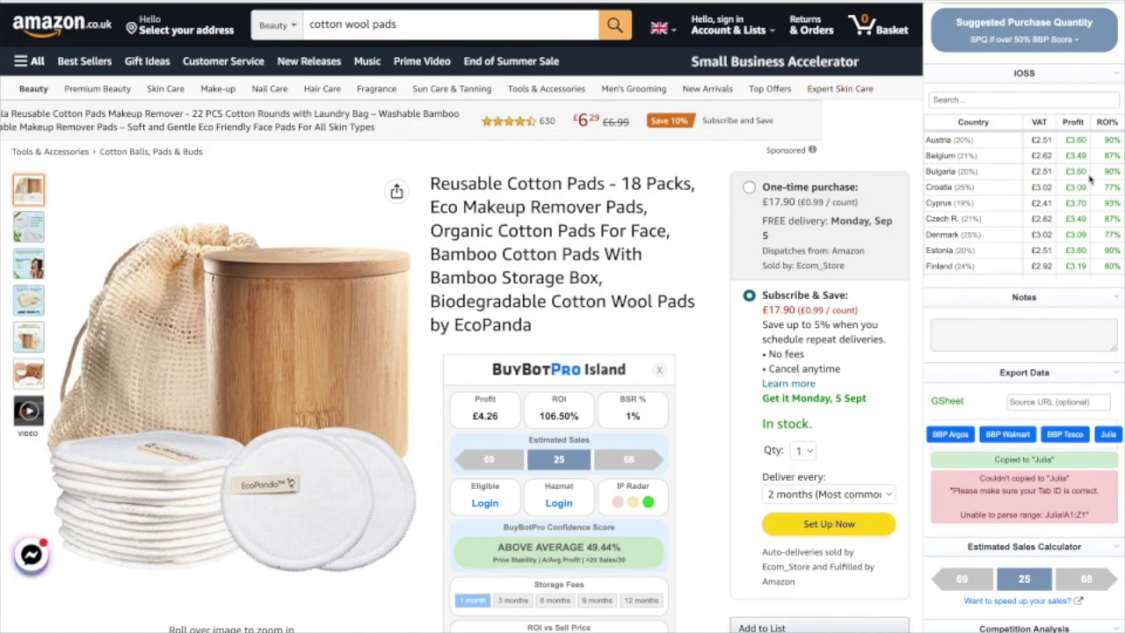
{"action": "scroll", "coordinate": [1092, 180], "scroll_direction": "up", "scroll_amount": 10}
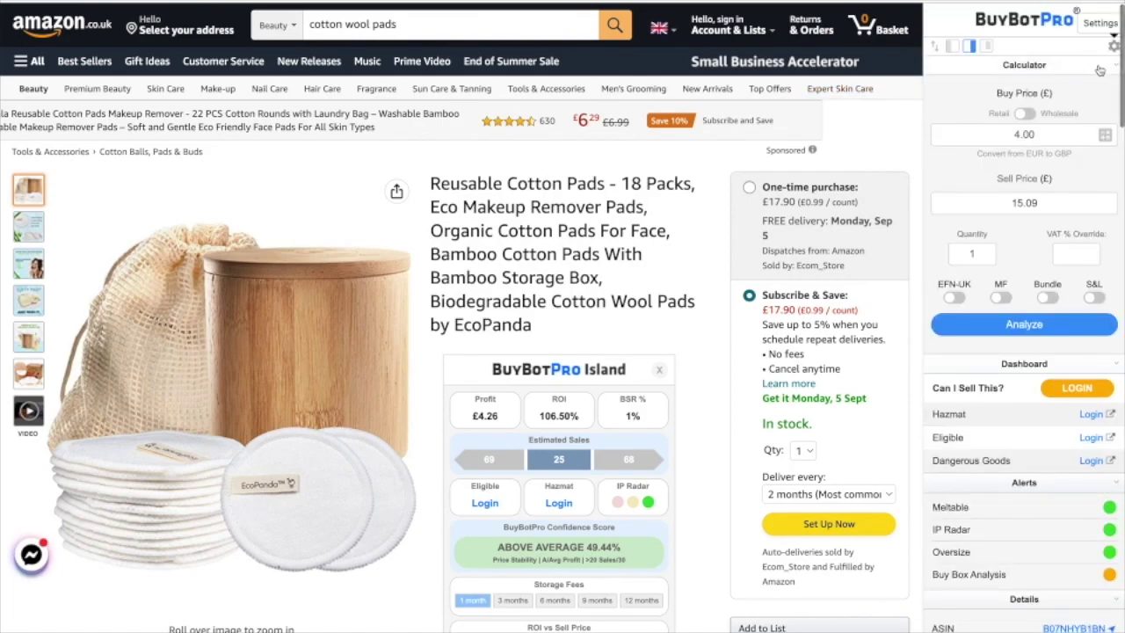
Add a new row to the Google Sheets export list holding the new spreadsheet's ID
{"action": "left_click", "coordinate": [1101, 23]}
{"action": "scroll", "coordinate": [1017, 359], "scroll_direction": "down", "scroll_amount": 10}
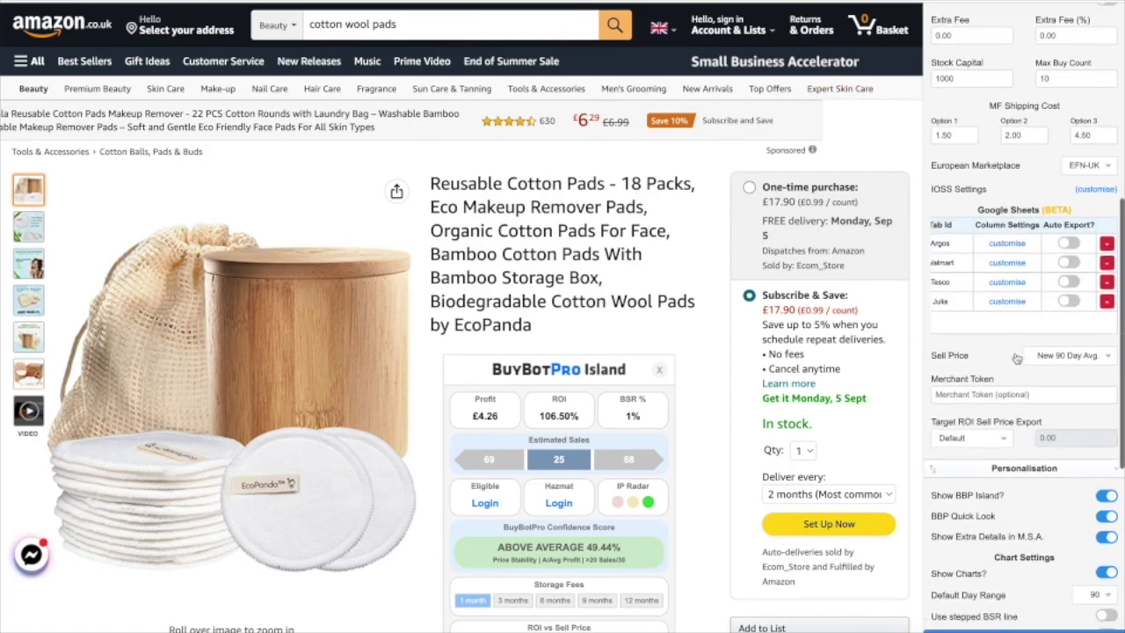
{"action": "scroll", "coordinate": [1006, 325], "scroll_direction": "left", "scroll_amount": 5}
{"action": "left_click", "coordinate": [1023, 322]}
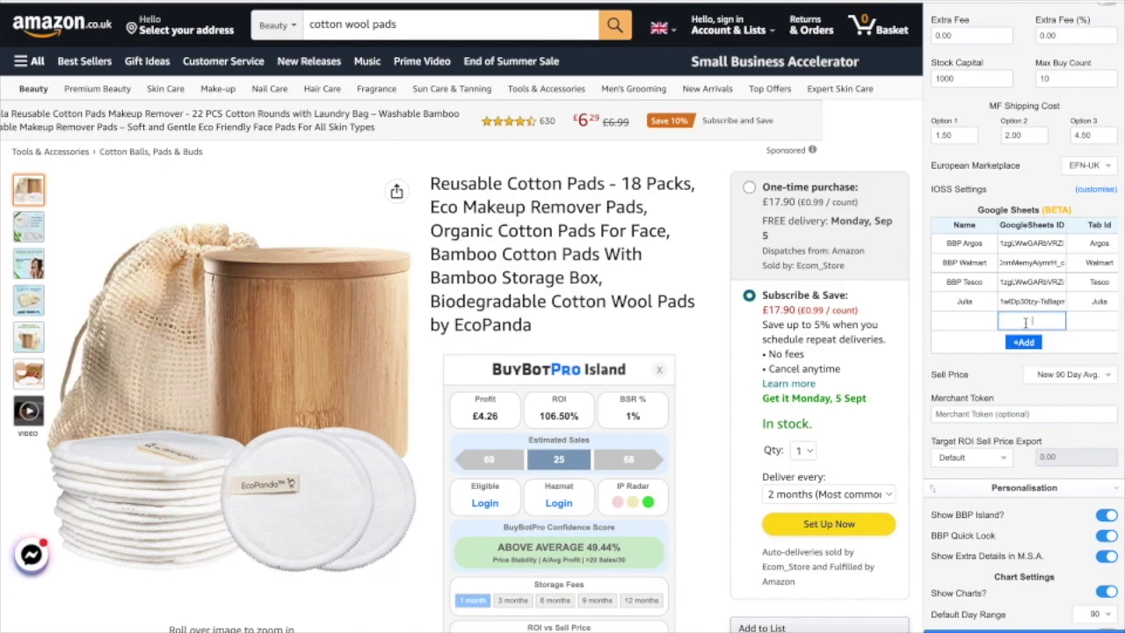
{"action": "key", "text": "ctrl+v"}
Name the new sheet entry 'Demo 3'
{"action": "left_click", "coordinate": [969, 322]}
{"action": "double_click", "coordinate": [1019, 322]}
{"action": "left_click", "coordinate": [964, 320]}
{"action": "type", "text": "Demo 2"}
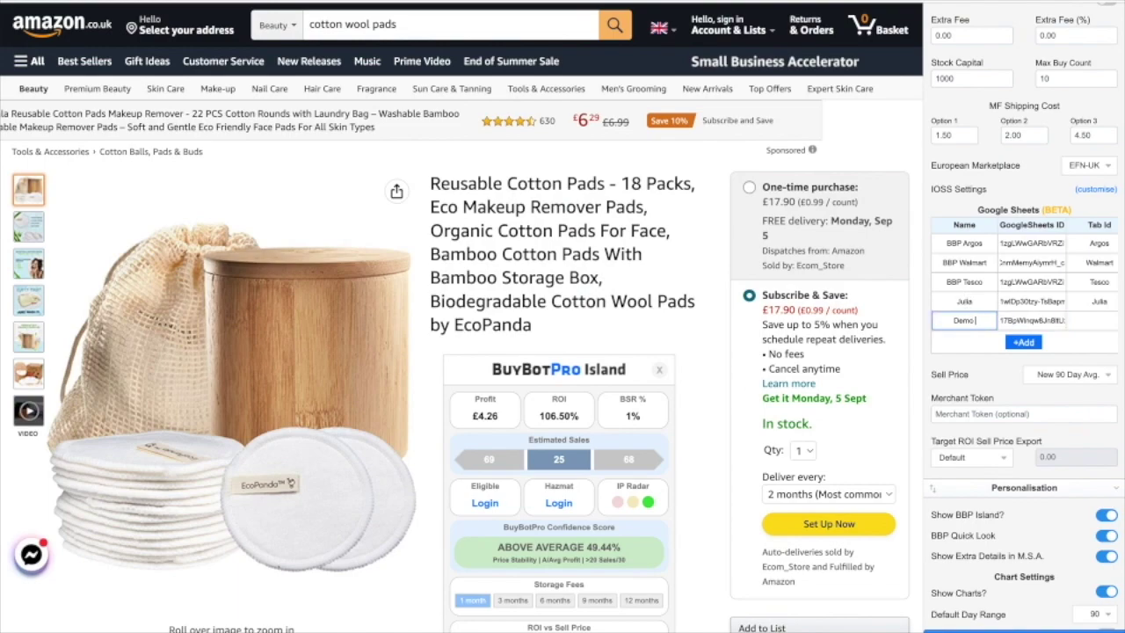
{"action": "left_click", "coordinate": [1073, 345]}
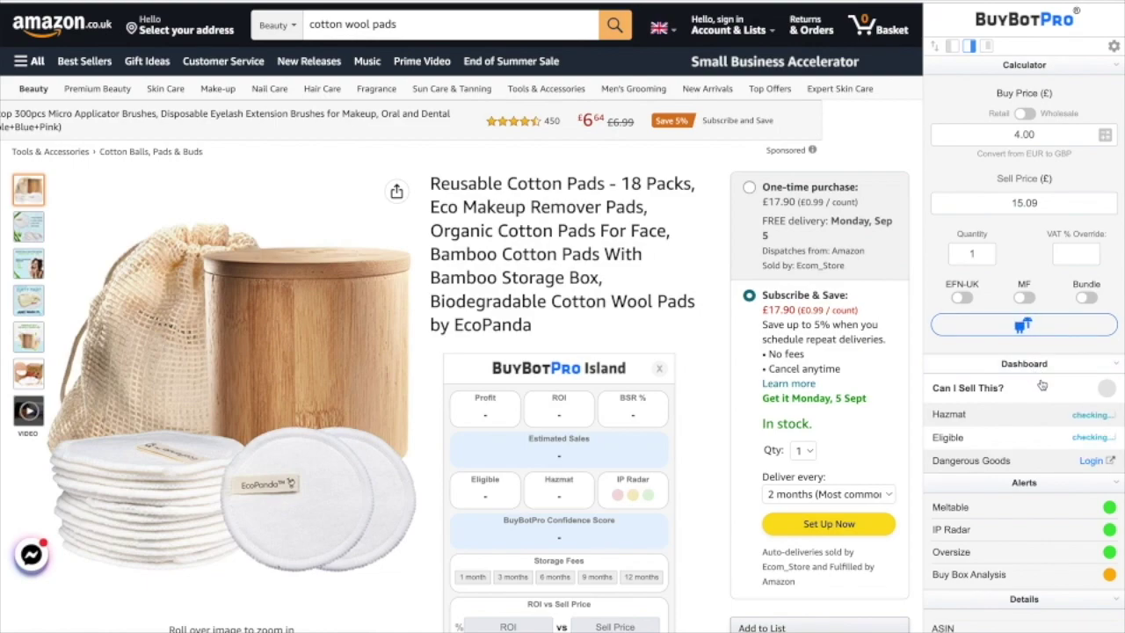
Export the cotton pads product using the Demo 3 button under Export Data
{"action": "scroll", "coordinate": [1057, 392], "scroll_direction": "down", "scroll_amount": 1}
{"action": "scroll", "coordinate": [1057, 392], "scroll_direction": "down", "scroll_amount": 10}
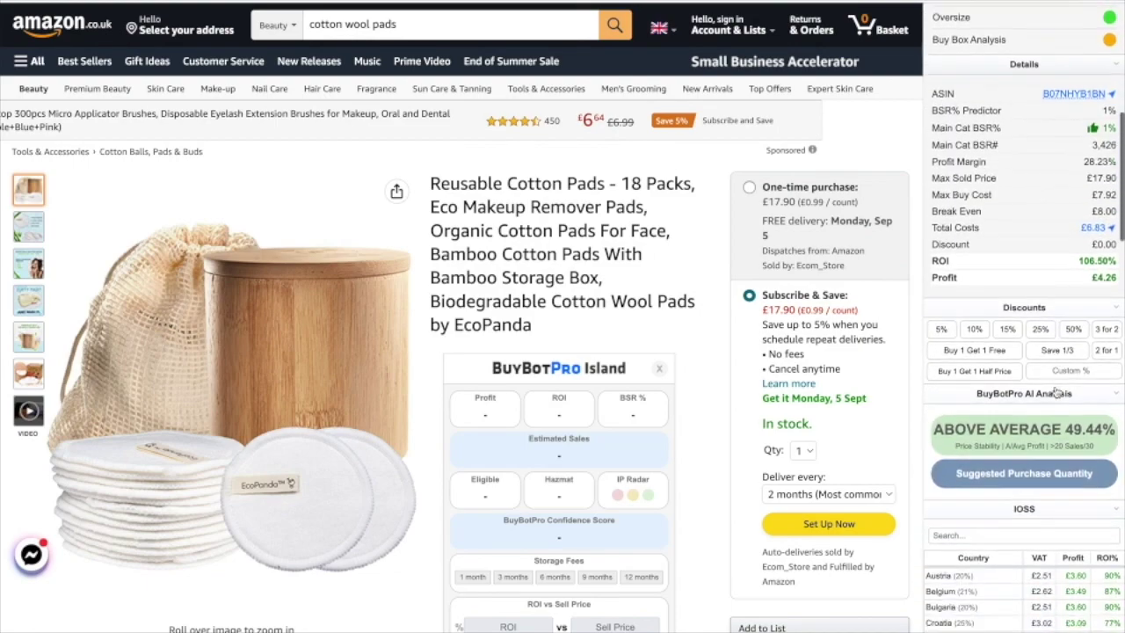
{"action": "scroll", "coordinate": [1057, 392], "scroll_direction": "down", "scroll_amount": 1}
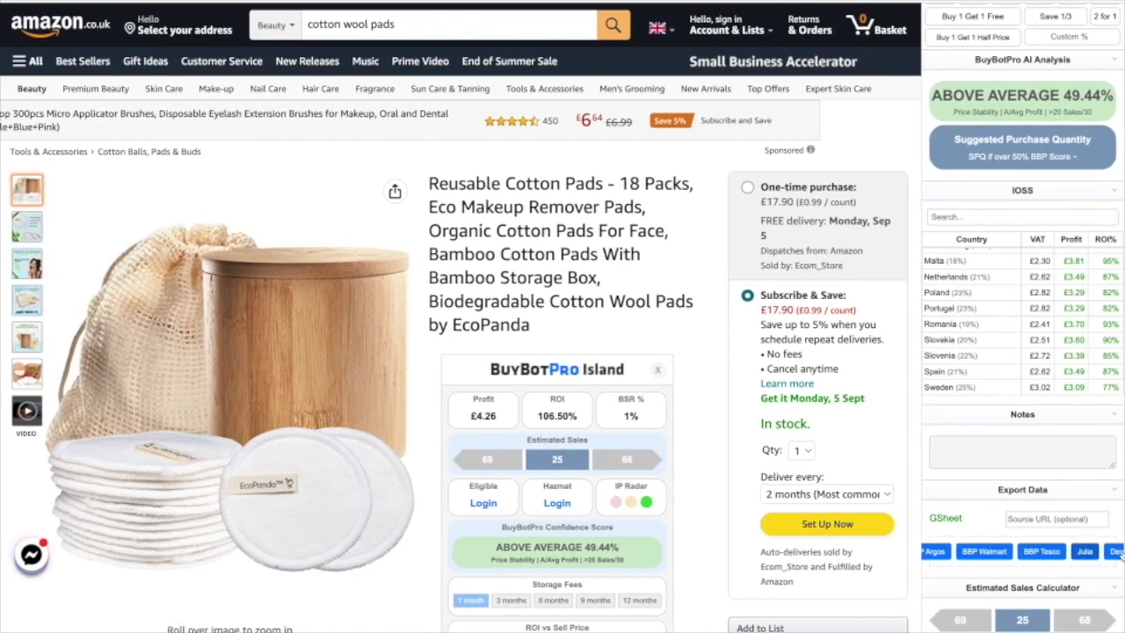
{"action": "left_click", "coordinate": [1116, 551]}
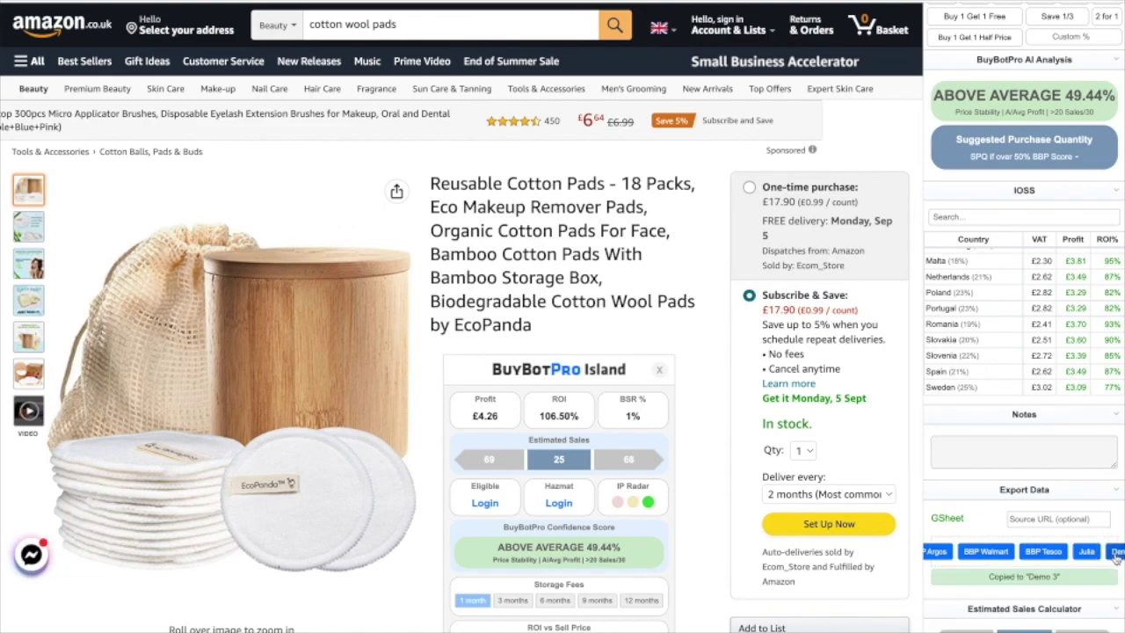